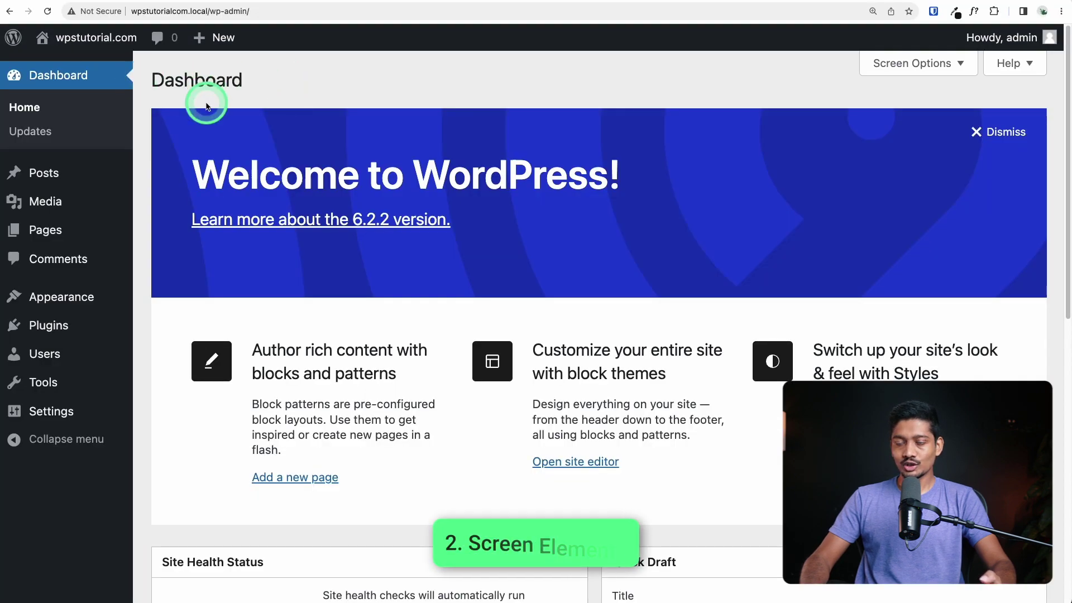
Examine the dashboard's welcome panel and its boxes, such as Site Health Status, At a Glance, Activity, Quick Draft, and Events and News.
scroll(586, 187, "down", 7)
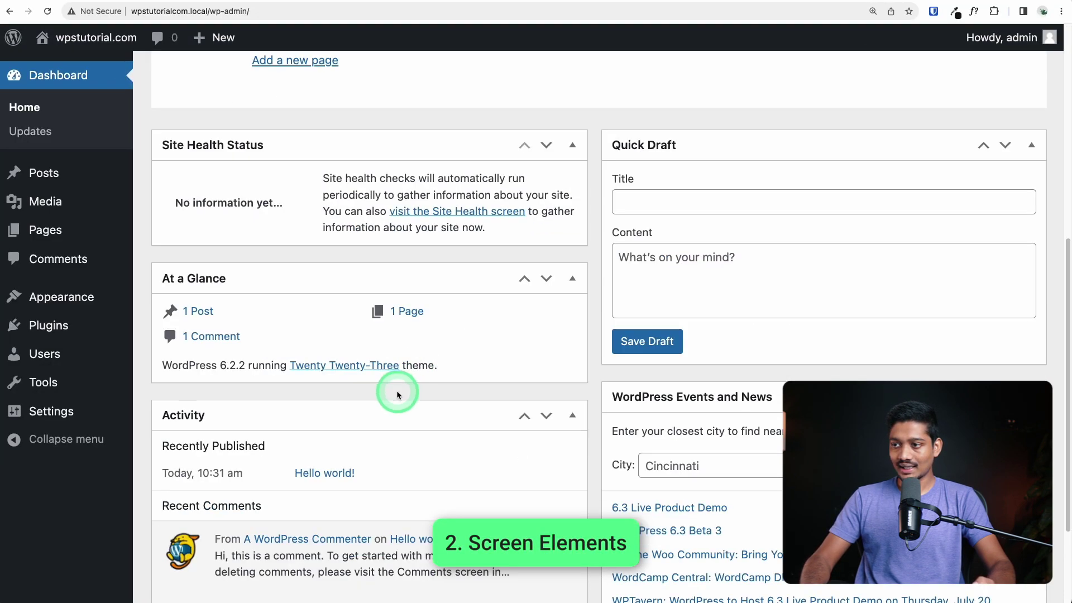
scroll(614, 346, "down", 3)
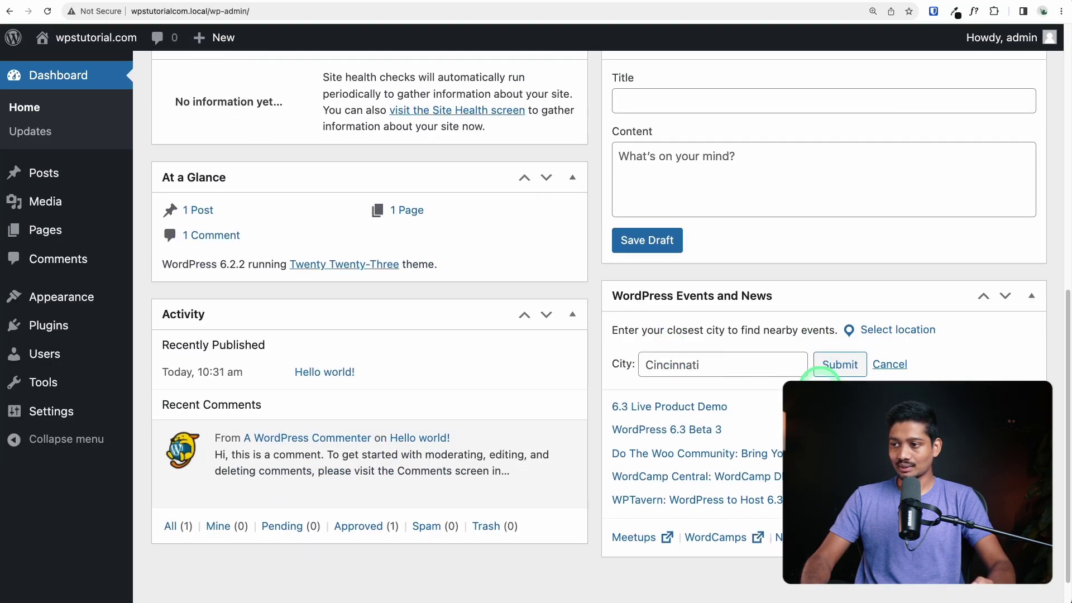
scroll(546, 326, "up", 3)
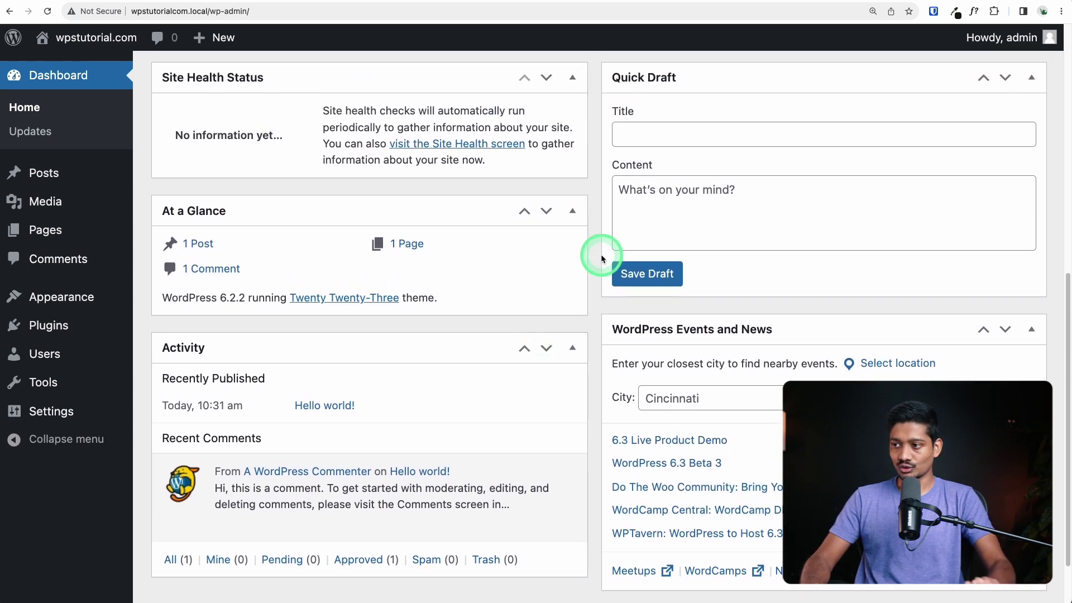
scroll(564, 357, "up", 3)
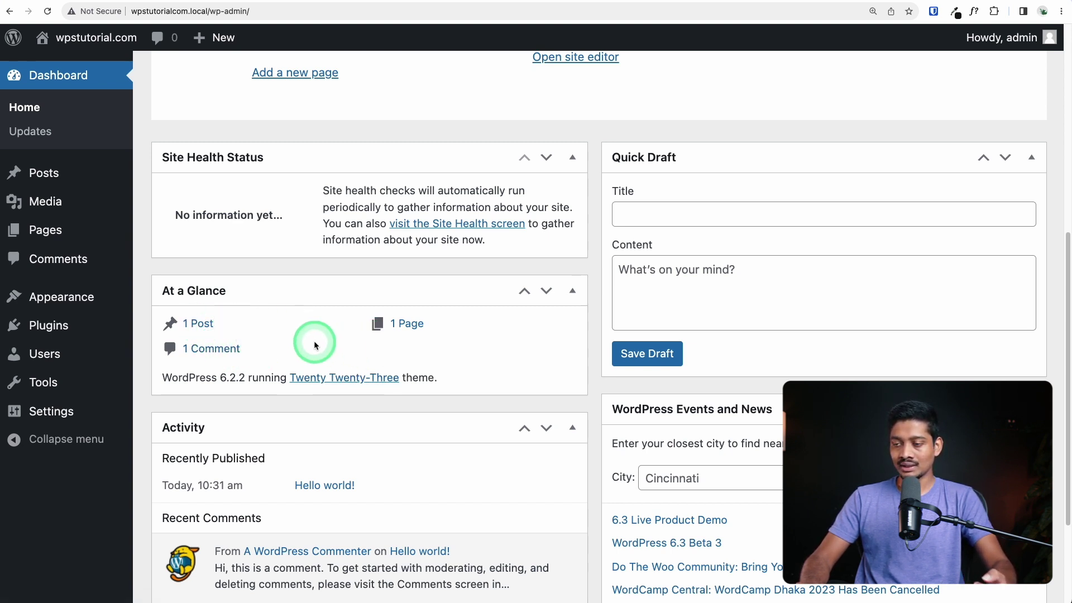
scroll(524, 389, "up", 10)
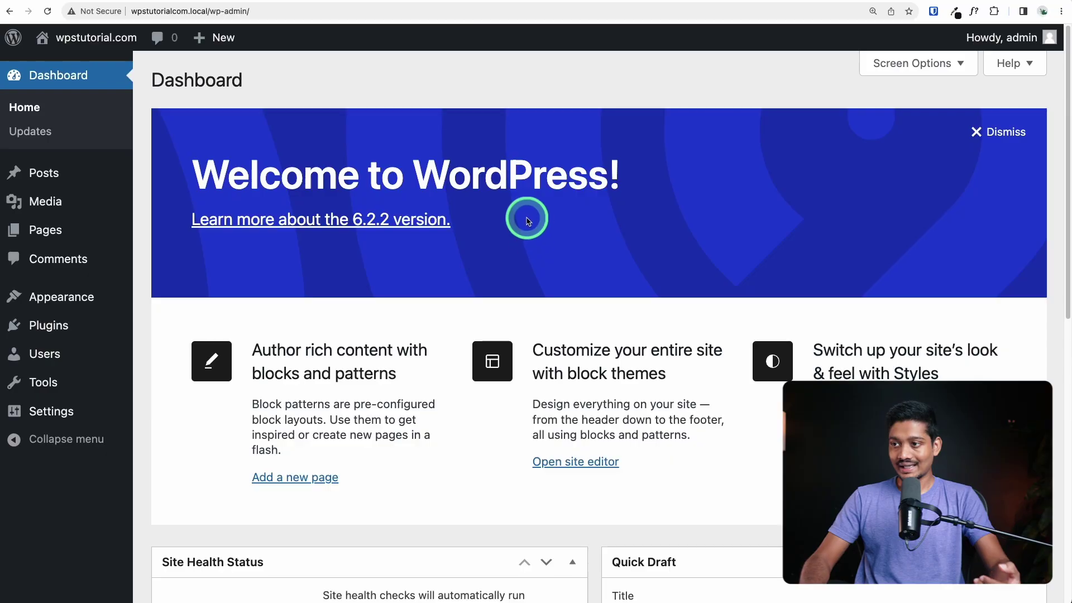
scroll(528, 220, "down", 10)
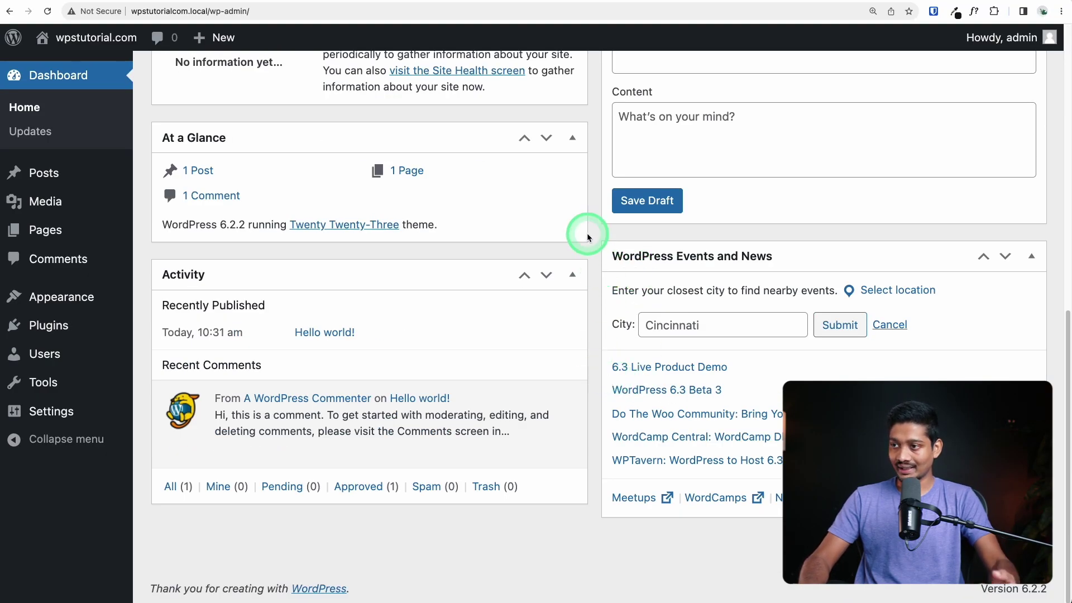
scroll(599, 231, "up", 10)
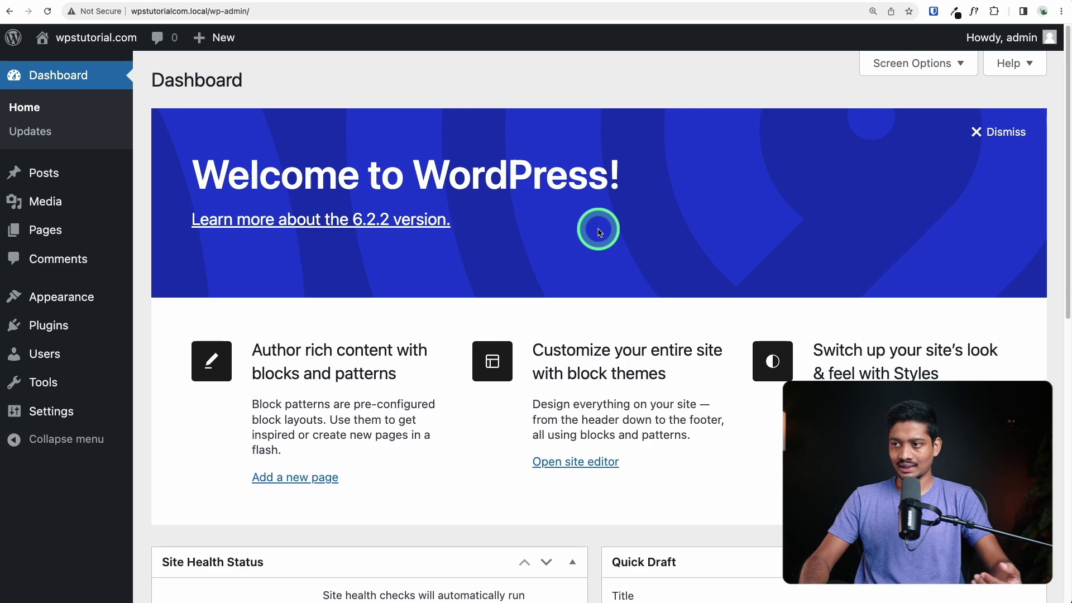
scroll(777, 404, "down", 4)
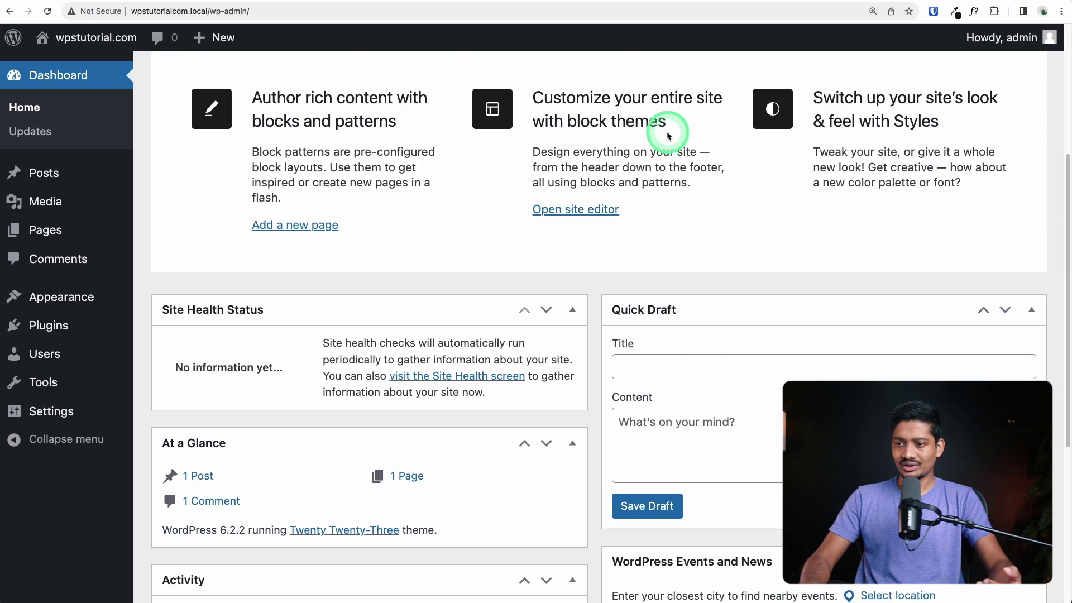
scroll(856, 289, "up", 4)
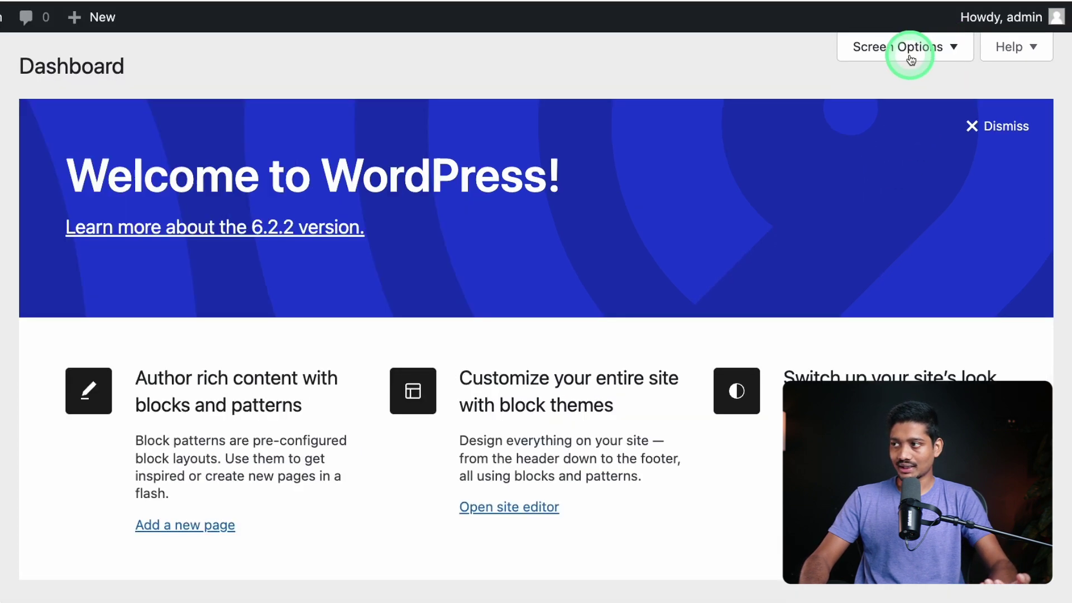
Hide all screen elements on the dashboard, including the welcome panel, and close the screen options.
left_click(921, 65)
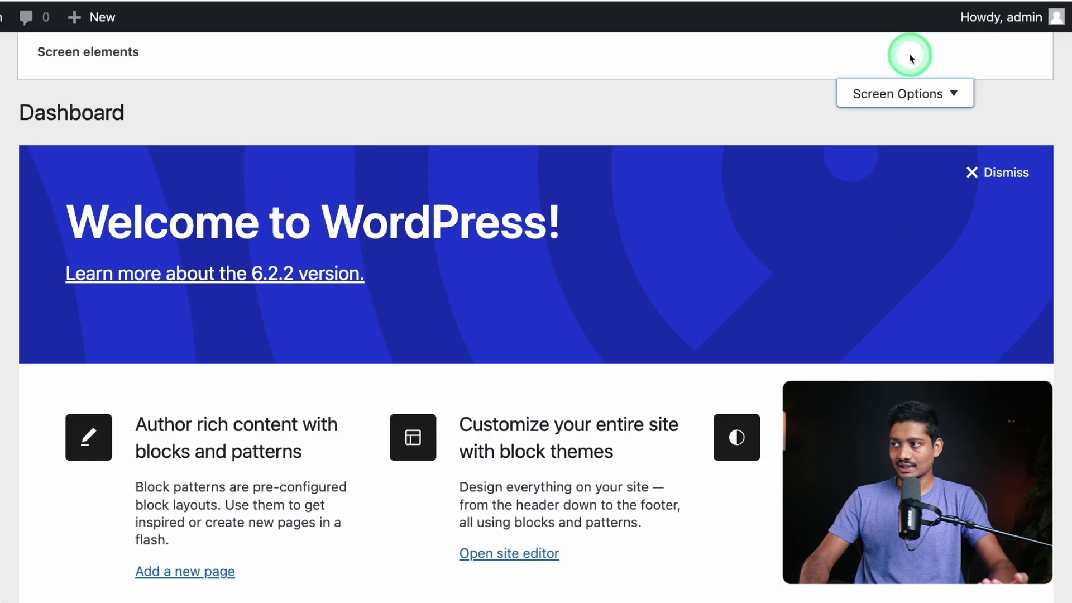
left_click(112, 150)
left_click(240, 150)
left_click(293, 151)
left_click(388, 155)
left_click(680, 140)
left_click(901, 192)
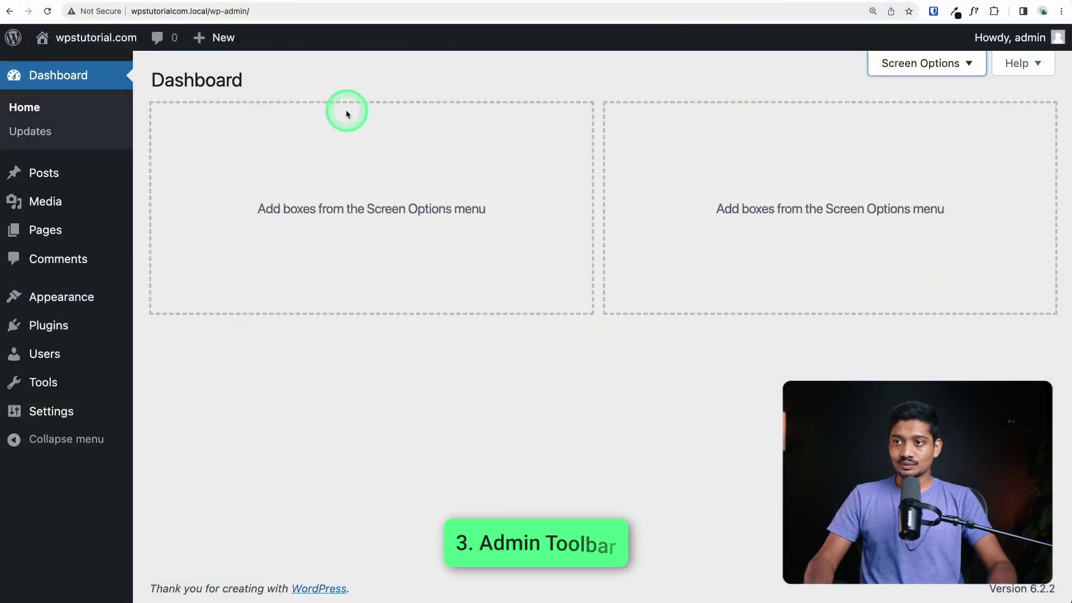
Examine the admin toolbar's account options and visit the site's front end to look it over.
mouse_move(989, 50)
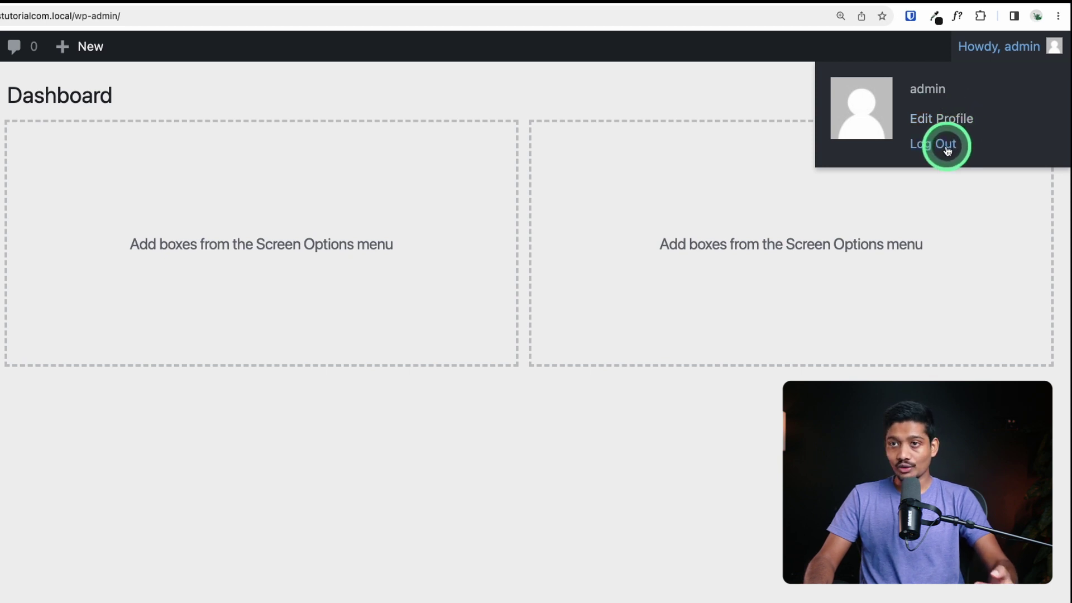
mouse_move(92, 60)
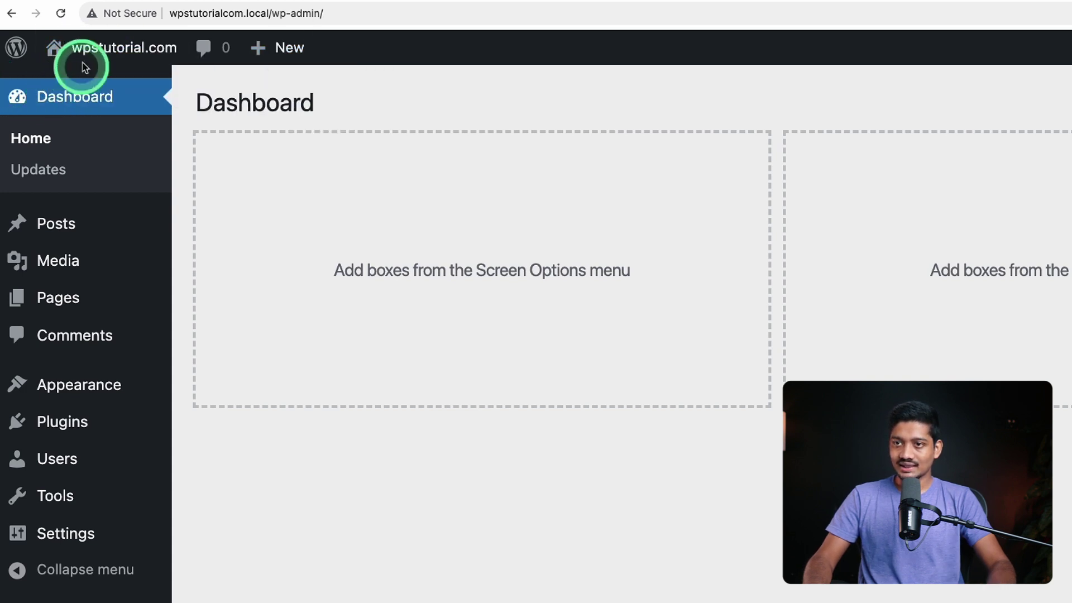
left_click(84, 86)
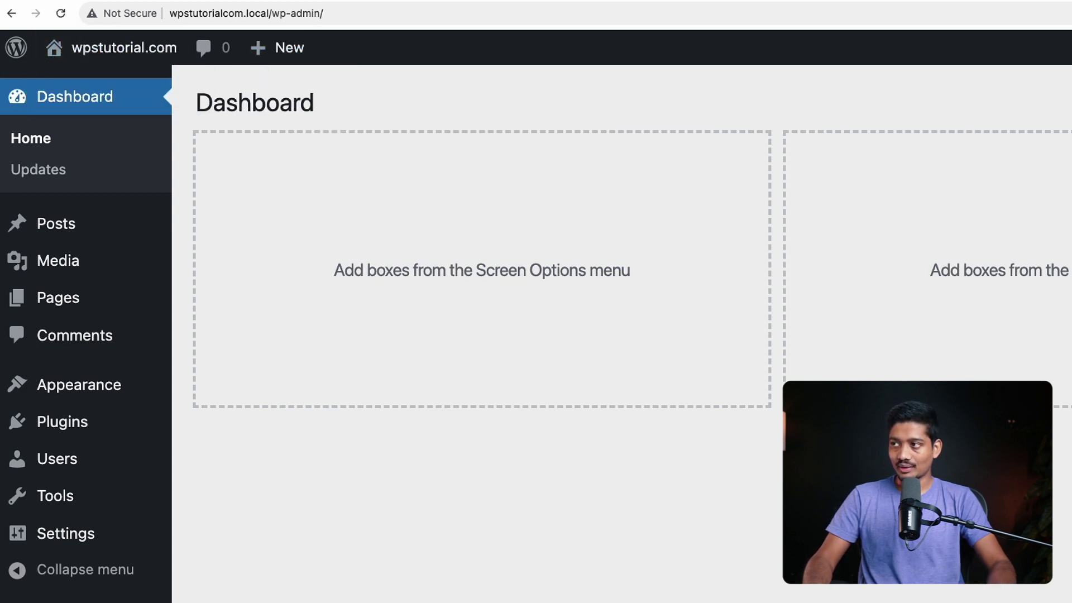
scroll(536, 335, "down", 5)
scroll(536, 334, "up", 5)
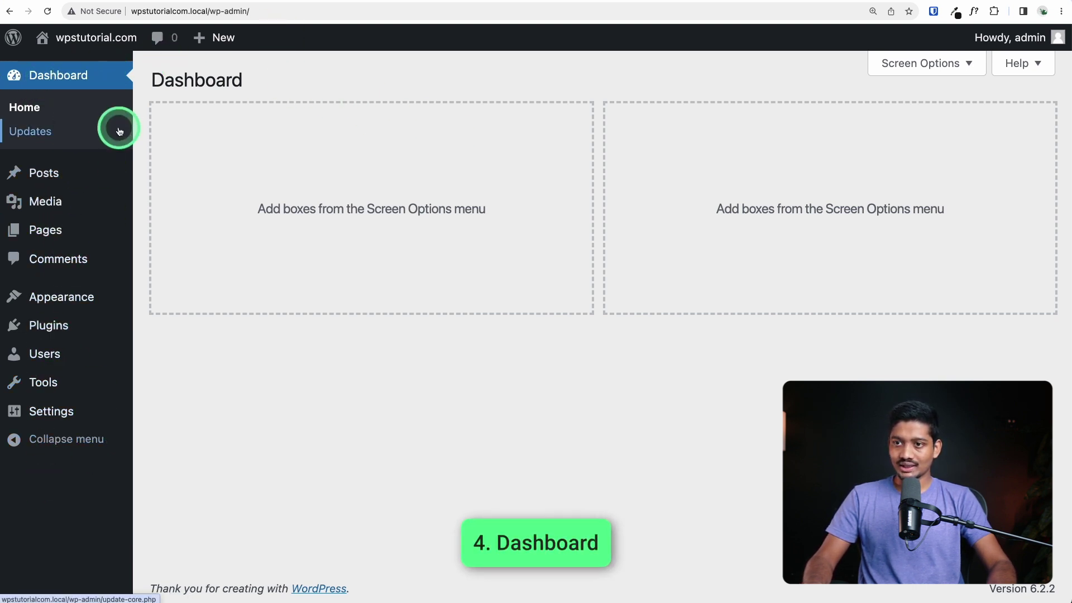
View the installed themes, and examine the WordPress core and plugin updates on WP Site's updates page.
left_click(59, 300)
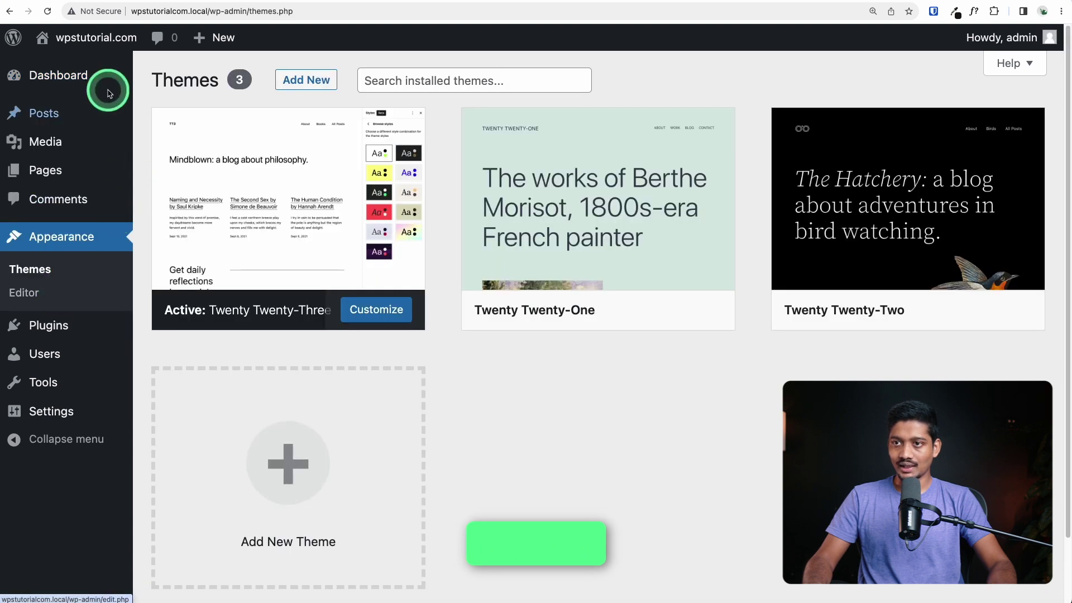
mouse_move(77, 76)
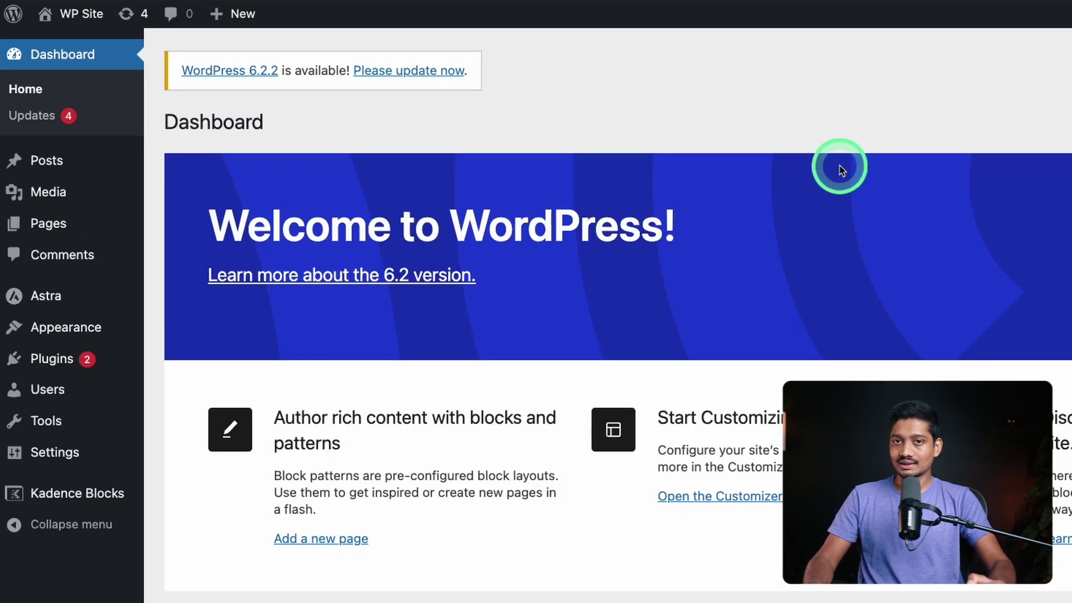
left_click(32, 117)
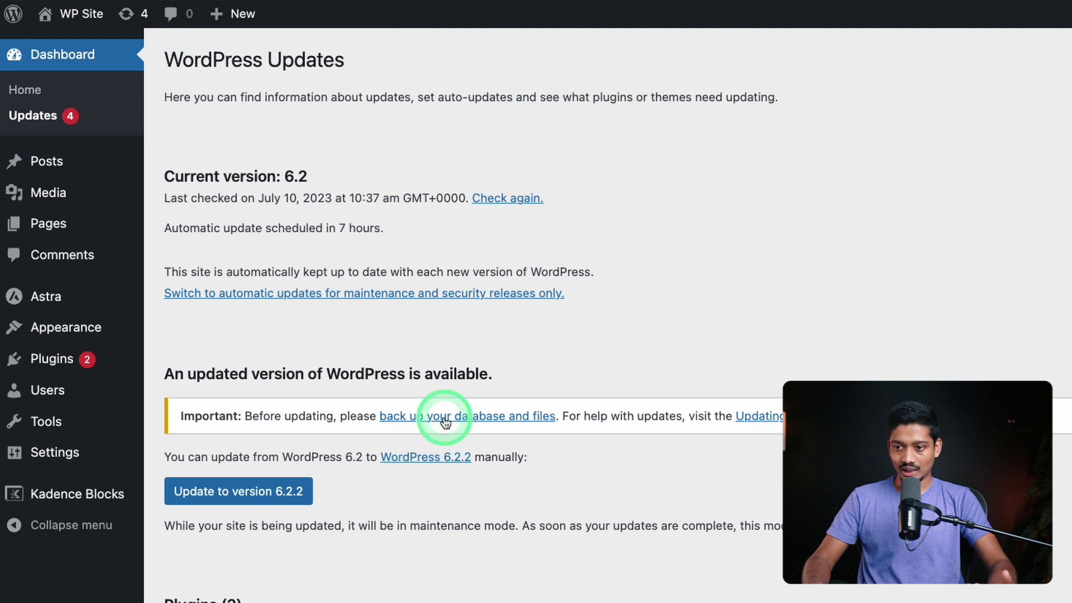
scroll(445, 383, "down", 5)
scroll(445, 383, "down", 3)
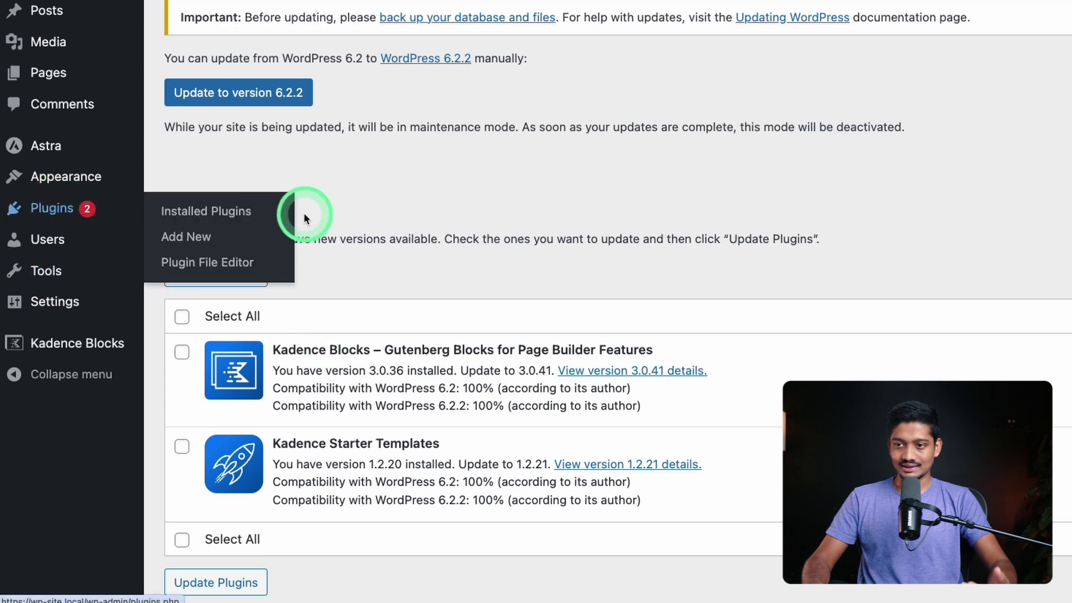
scroll(346, 237, "up", 5)
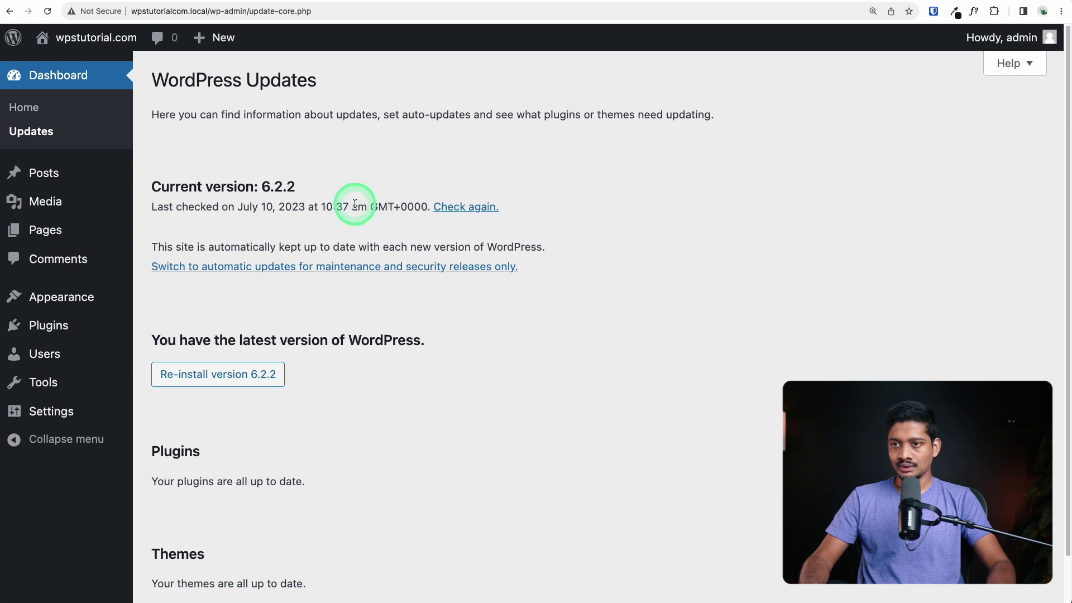
View the list of all posts, and look at the wpsinhala.com blog and its article on styling WordPress contact forms.
left_click(46, 174)
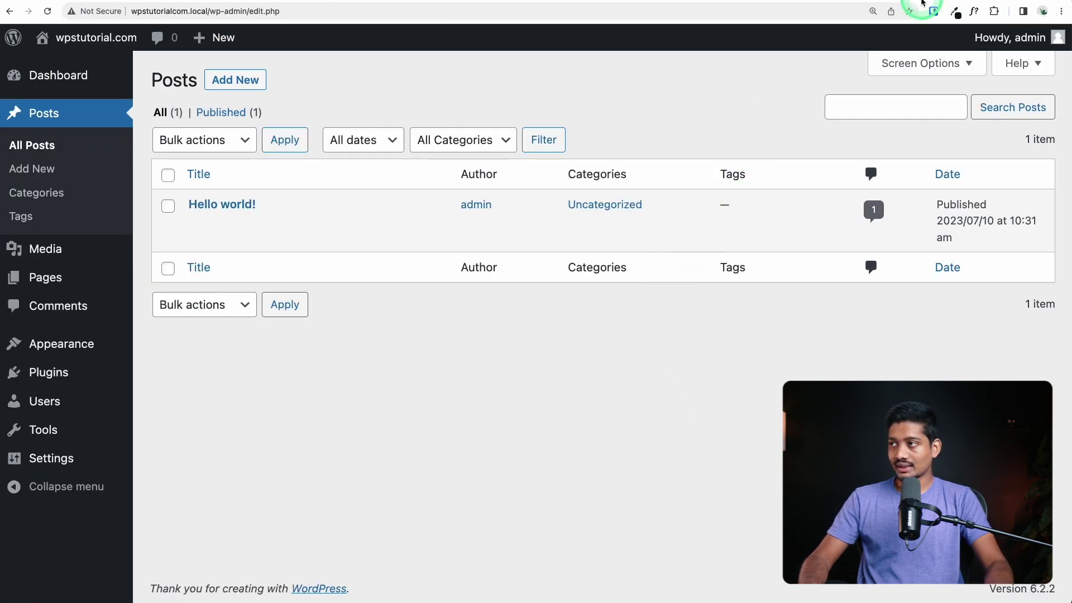
left_click(922, 2)
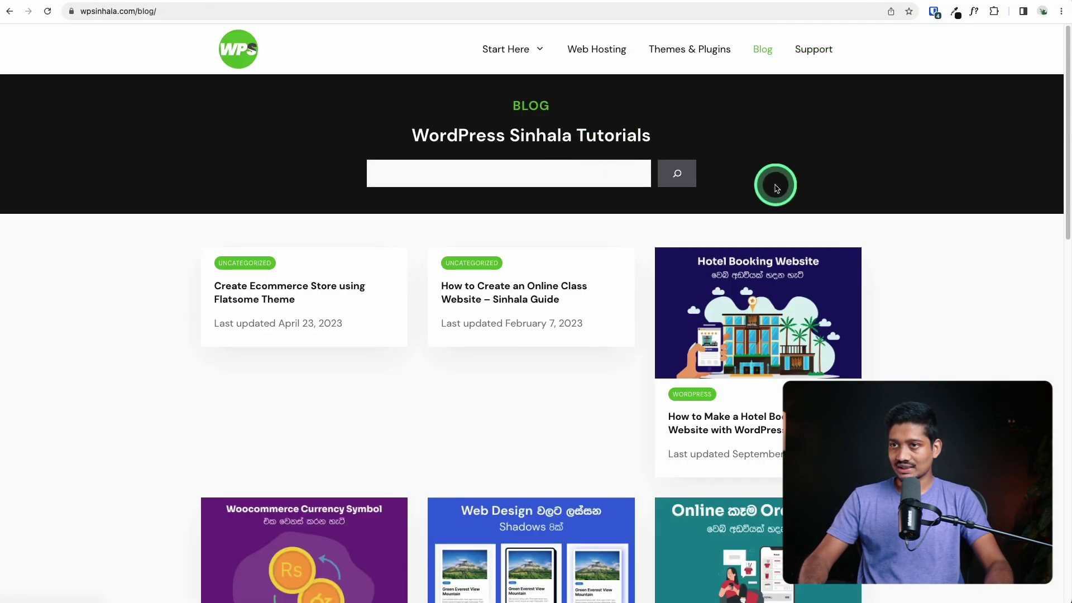
scroll(776, 187, "down", 10)
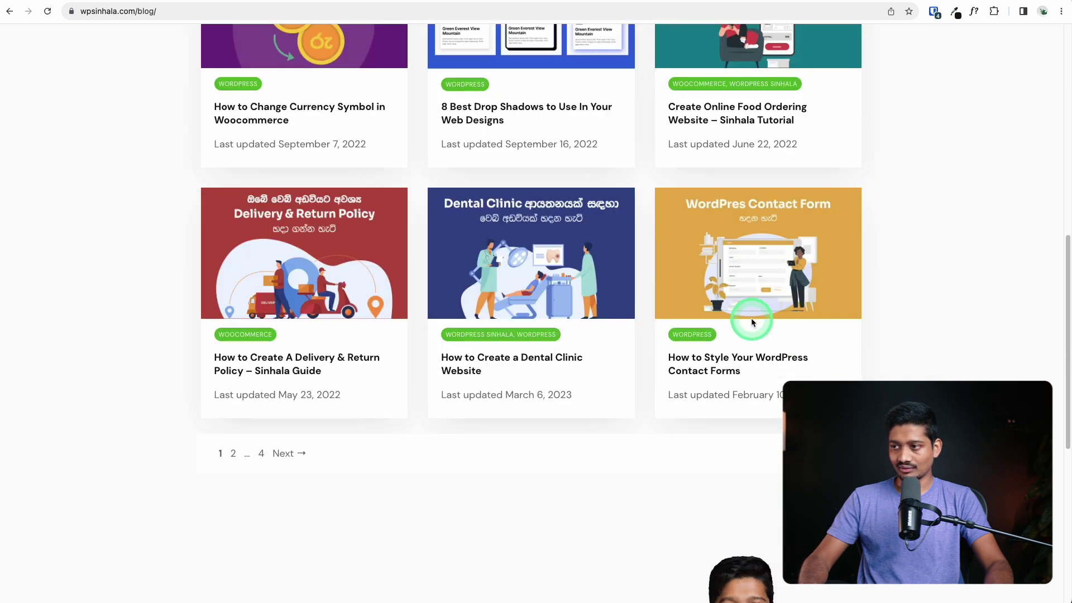
left_click(751, 321)
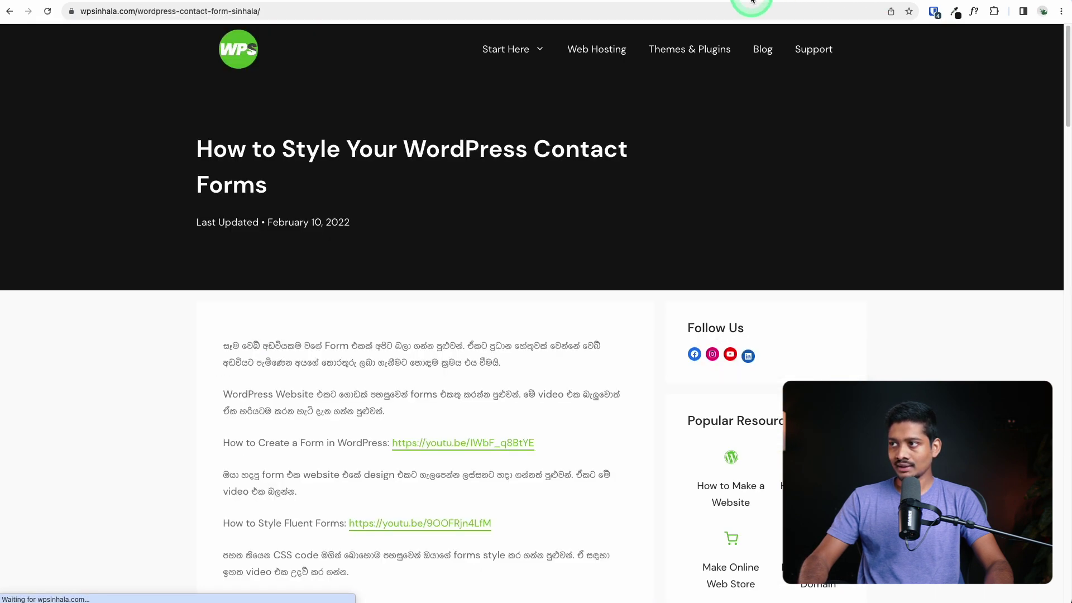
Return to the WordPress admin, view the editor for a new post and dismiss its welcome guide.
left_click(751, 2)
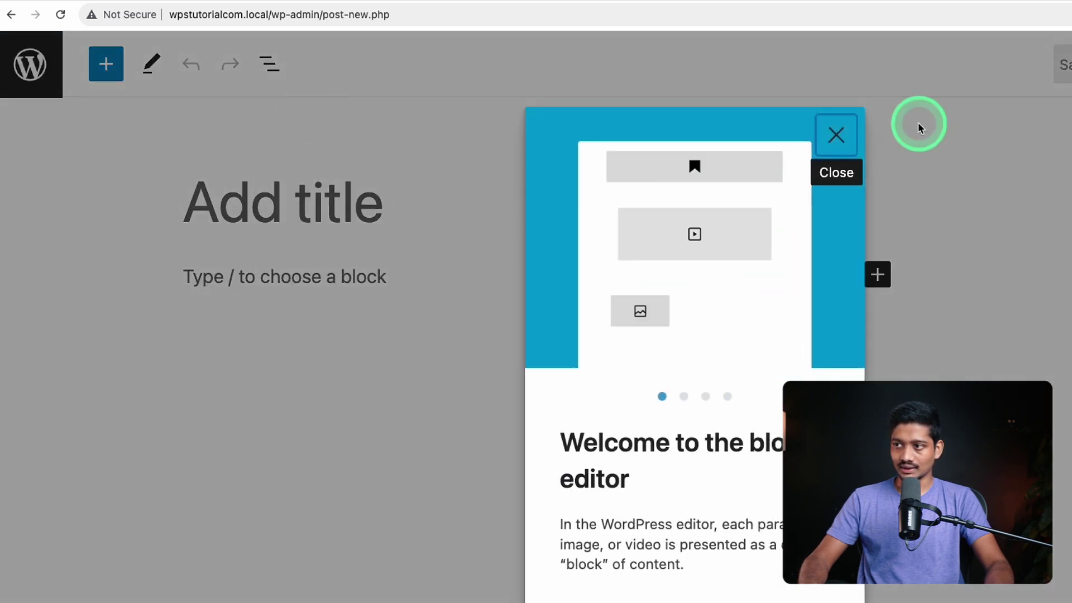
left_click(835, 134)
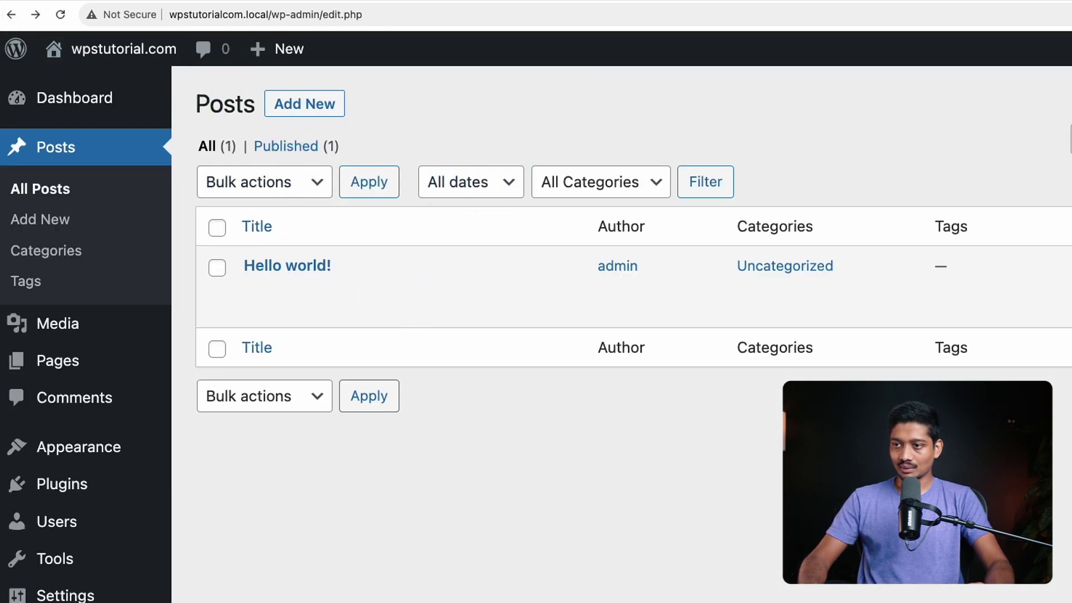
left_click(446, 514)
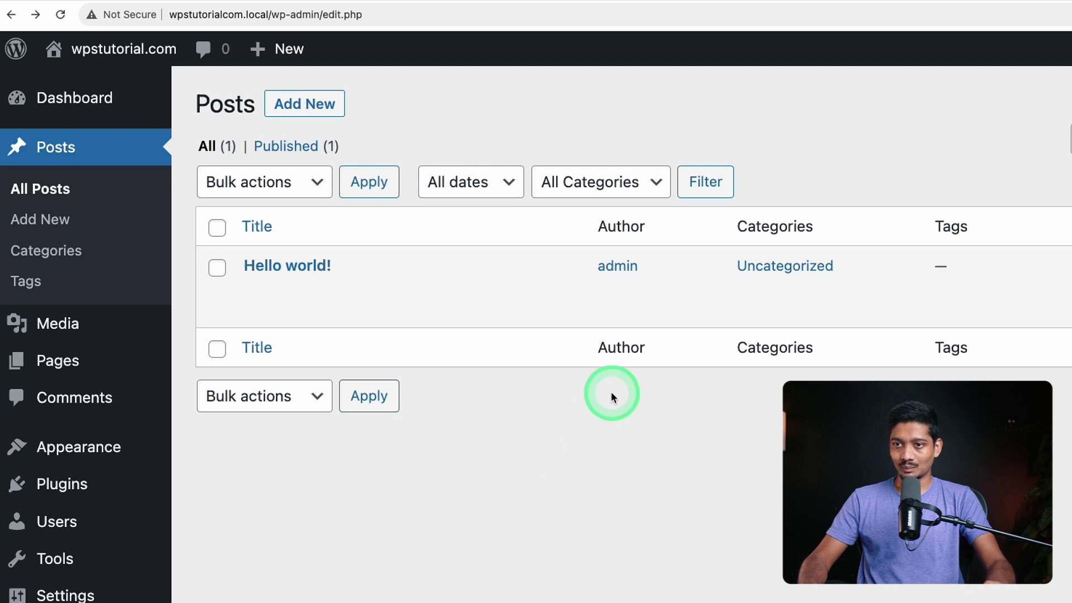
View the management pages for post categories and post tags.
left_click(72, 261)
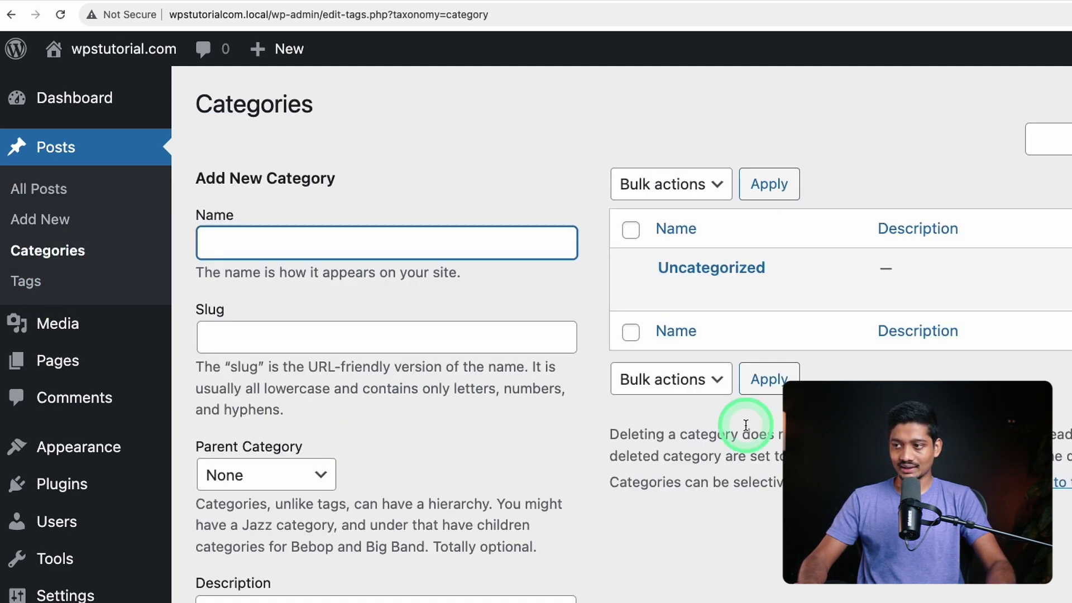
left_click(29, 278)
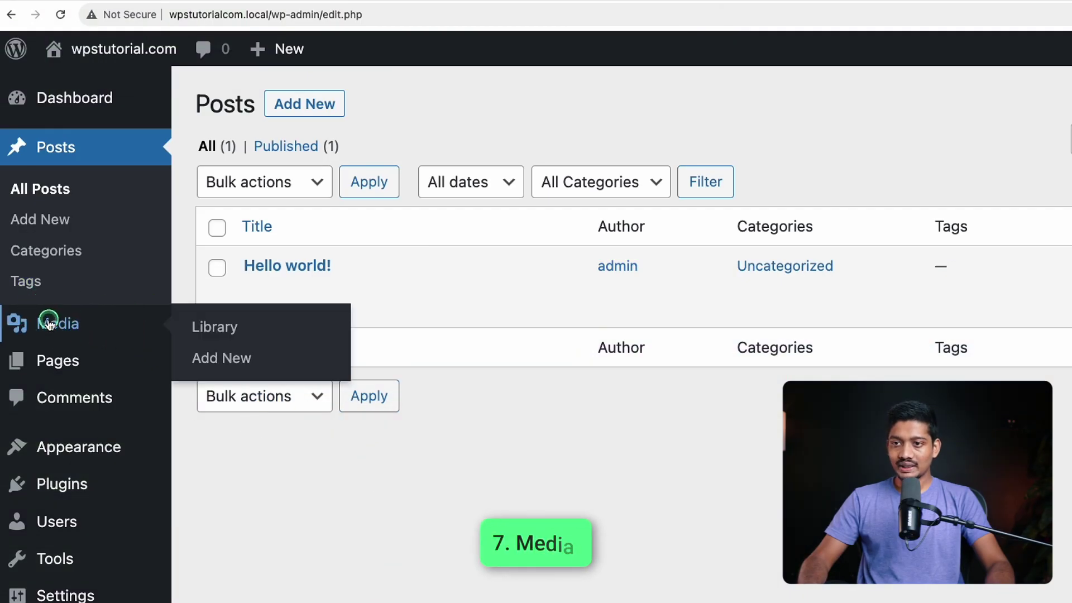
Open the media library and look through the uploaded images of the Wooden Handmade Shop site.
left_click(50, 318)
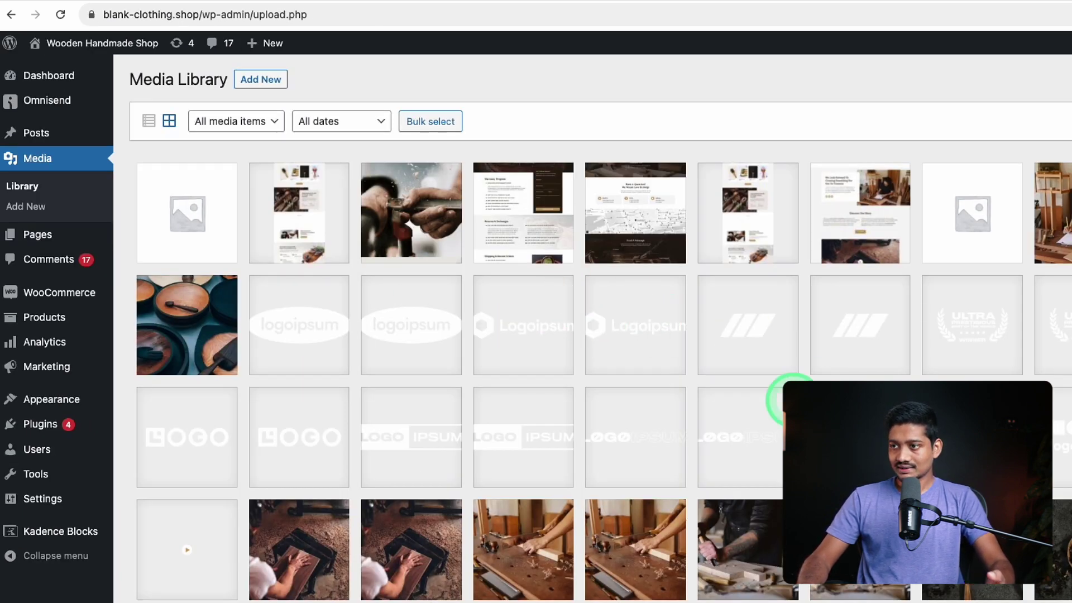
scroll(706, 467, "down", 7)
scroll(646, 439, "up", 8)
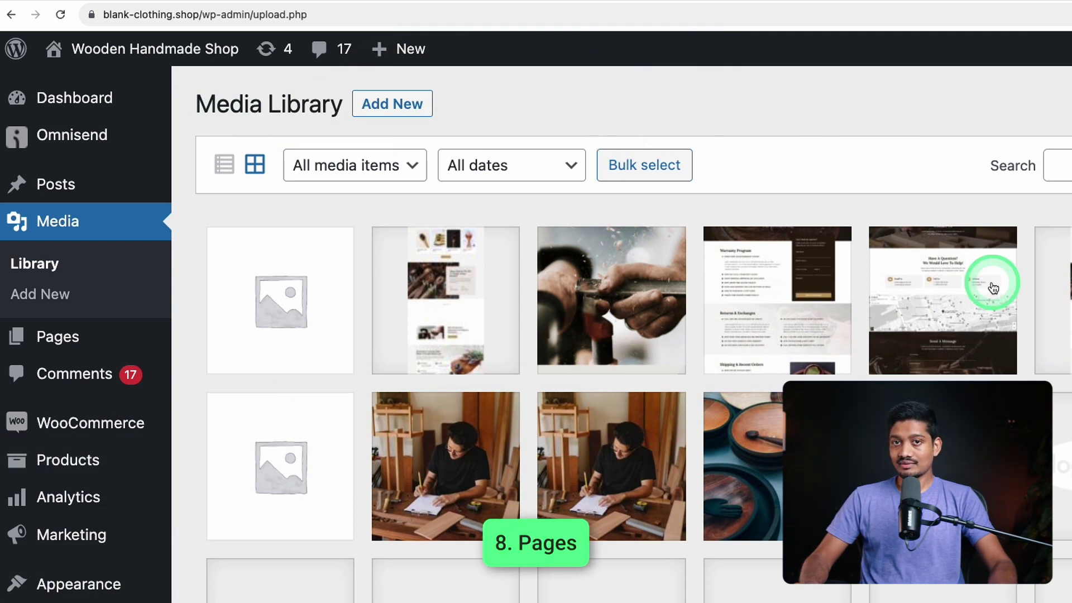
Open the list of all pages of the Wooden Handmade Shop site and look through it.
mouse_move(119, 349)
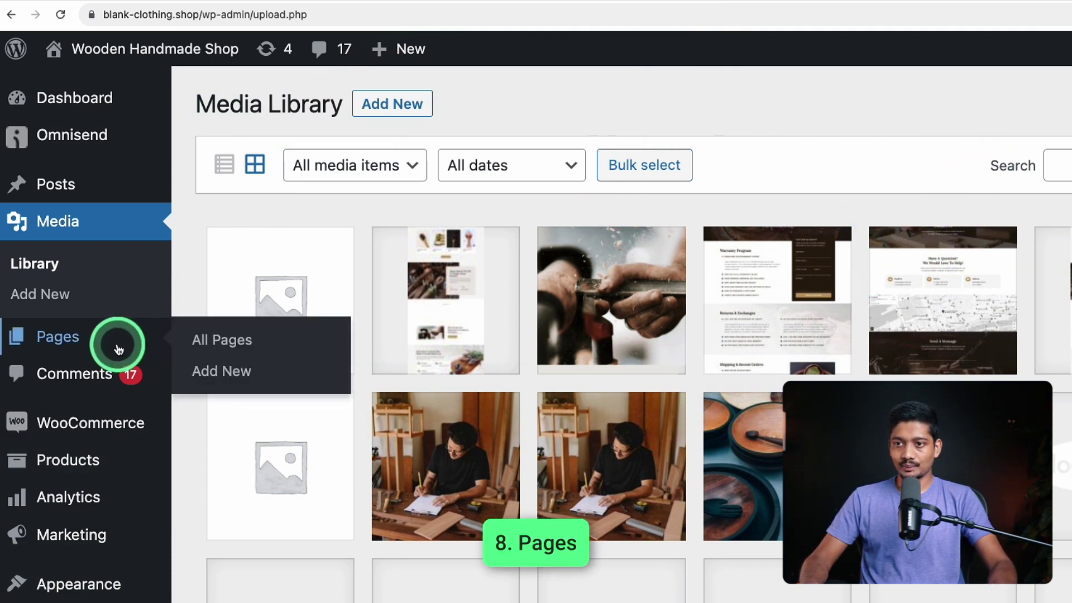
left_click(206, 338)
scroll(492, 341, "down", 10)
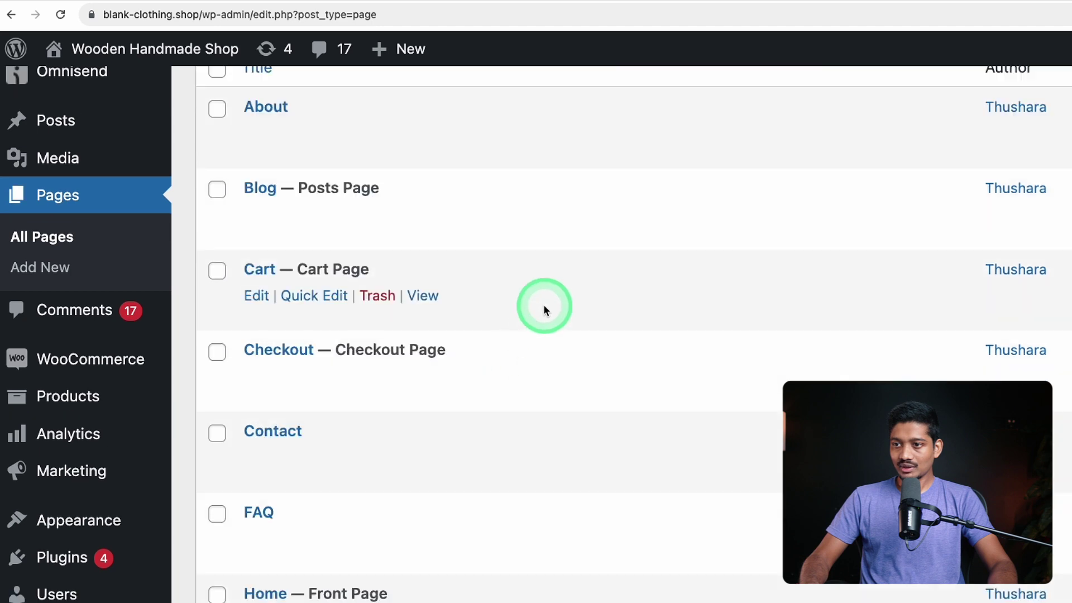
scroll(609, 476, "up", 10)
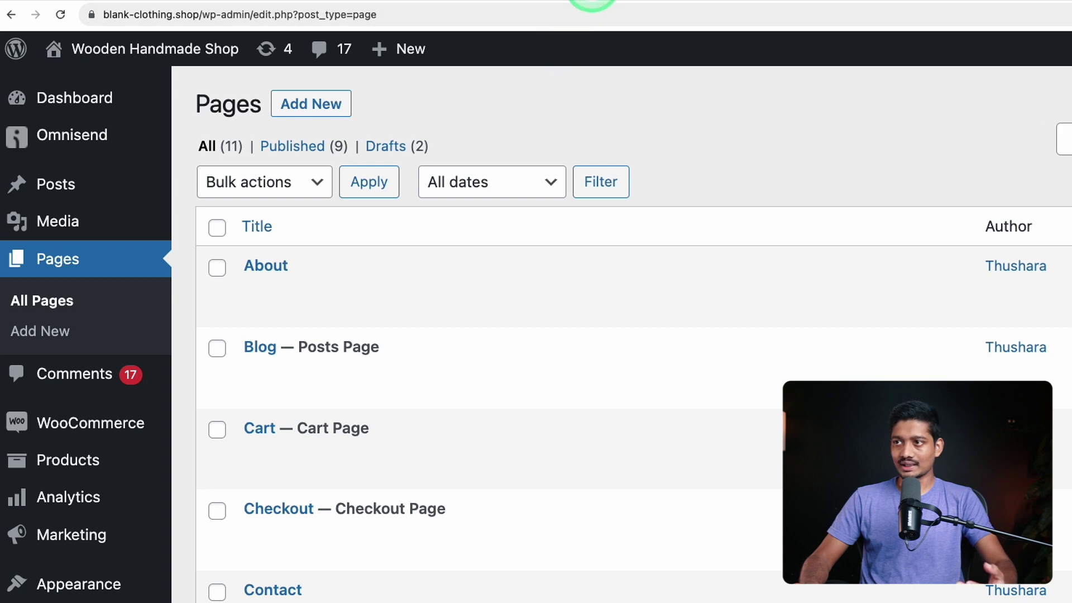
View the Contact and About pages on the live Wooden Handmade Shop site.
left_click(592, 2)
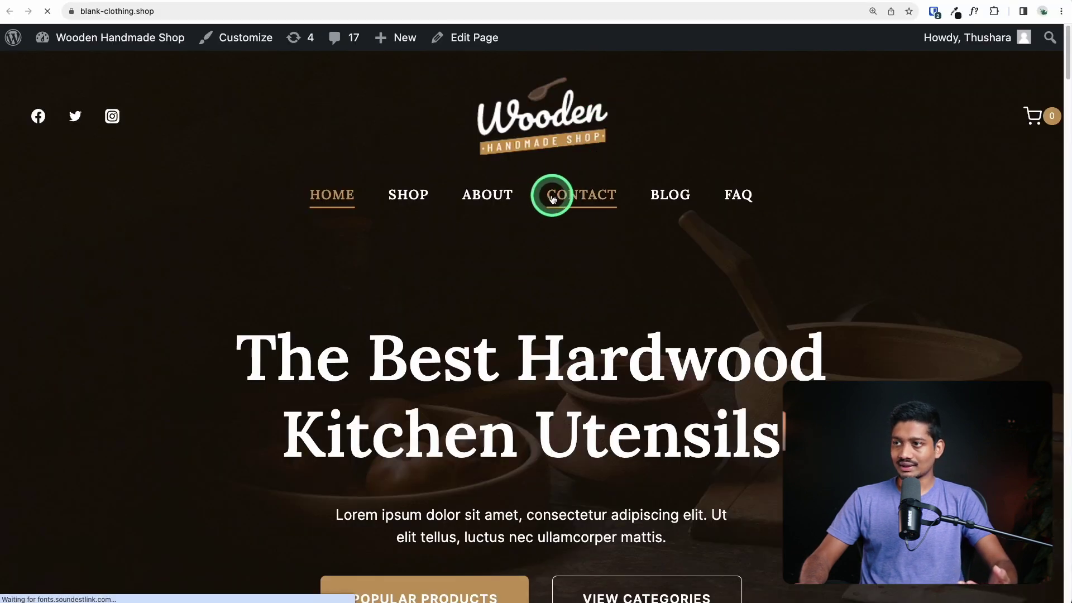
left_click(553, 198)
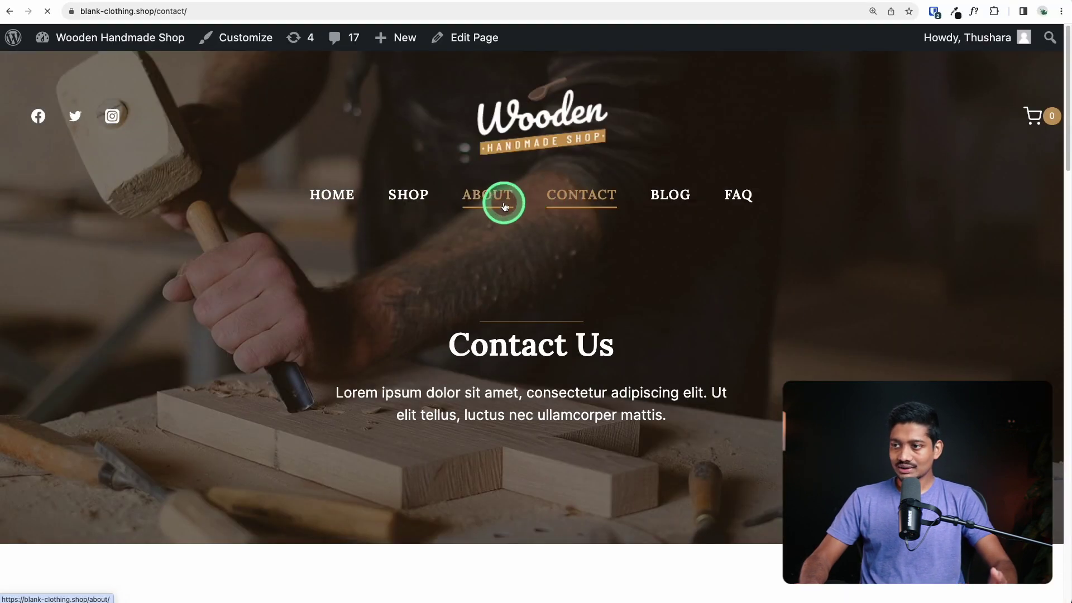
scroll(603, 240, "down", 8)
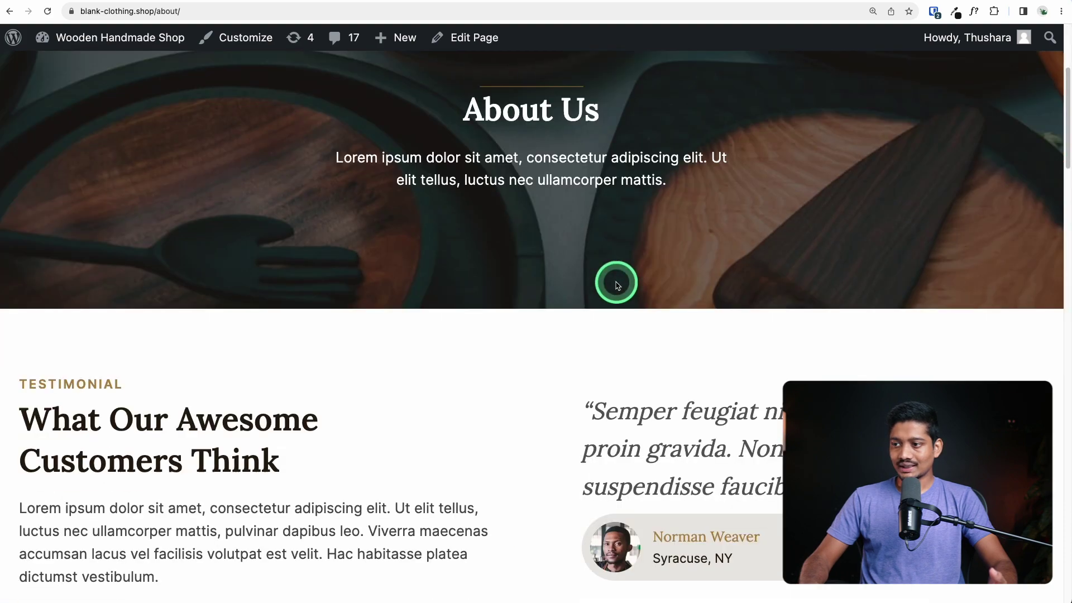
scroll(612, 293, "down", 5)
scroll(567, 256, "up", 15)
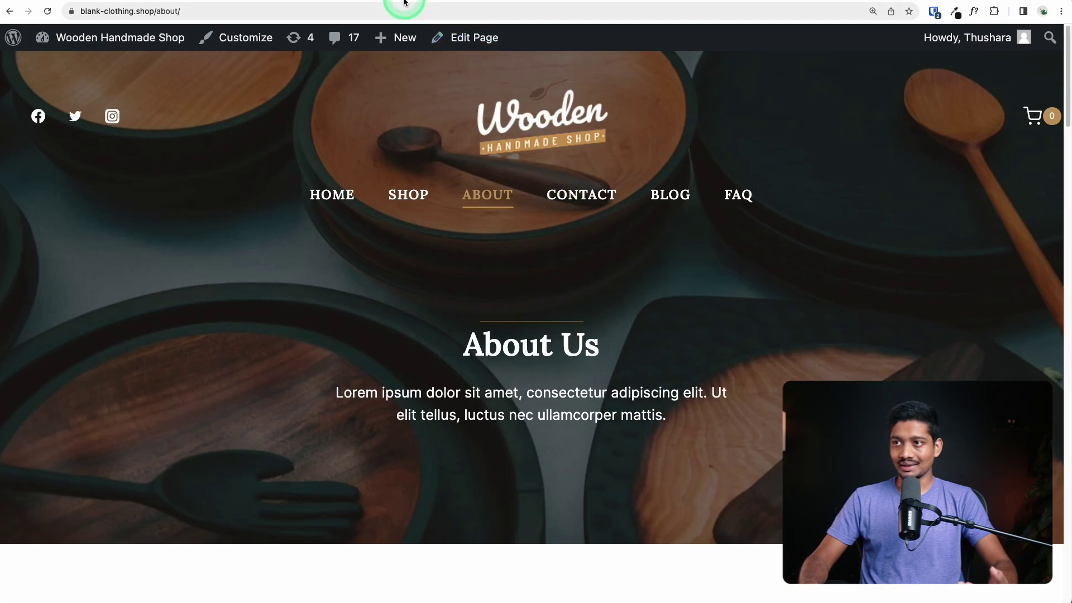
Return to the shop's list of all pages and view the row actions available for individual pages such as About and Cart.
left_click(360, 1)
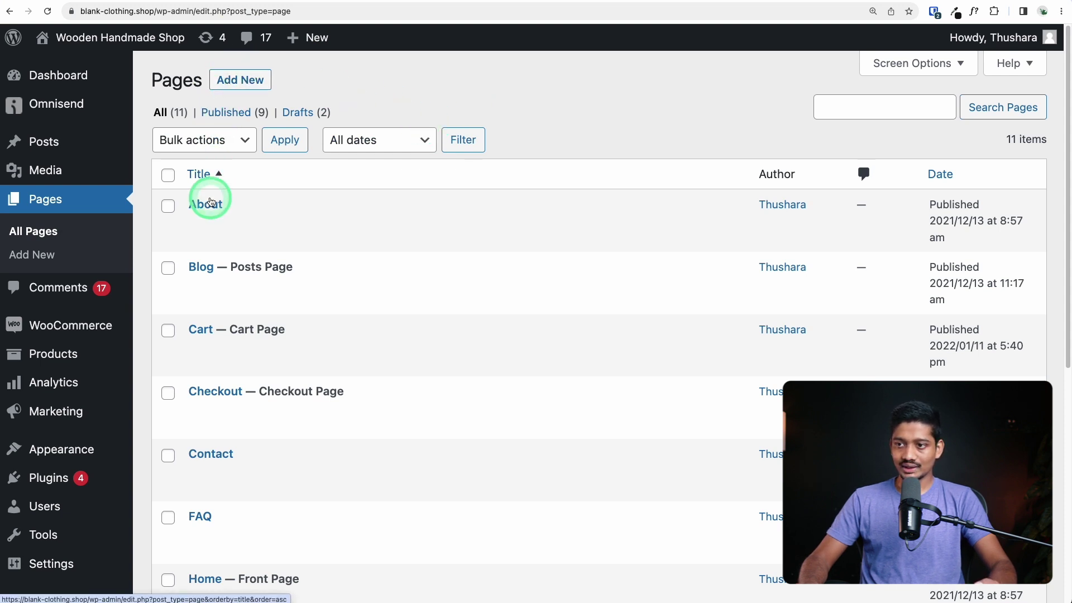
mouse_move(229, 226)
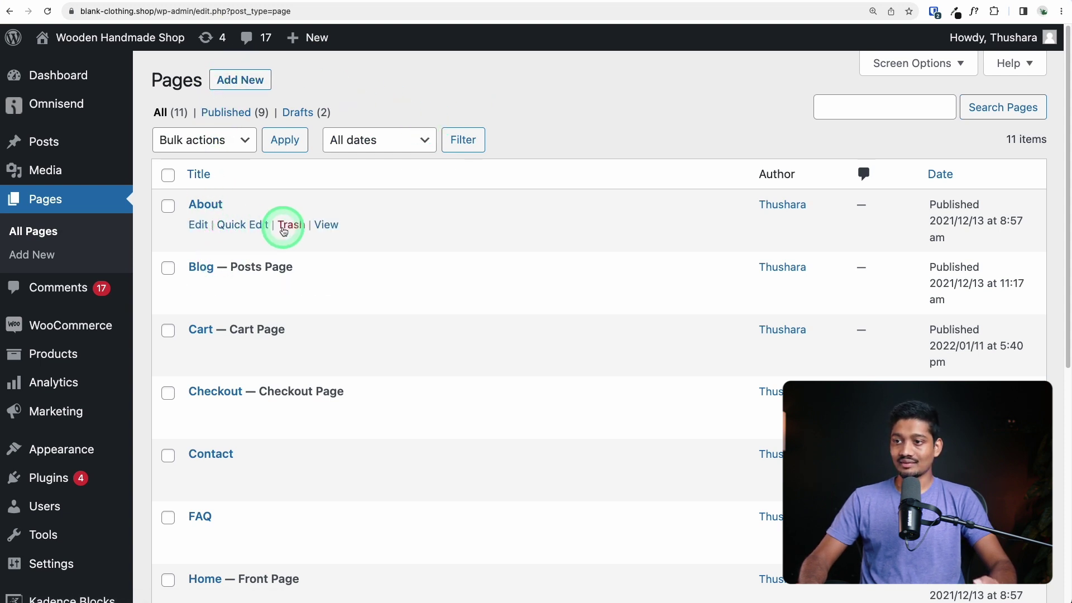
mouse_move(328, 321)
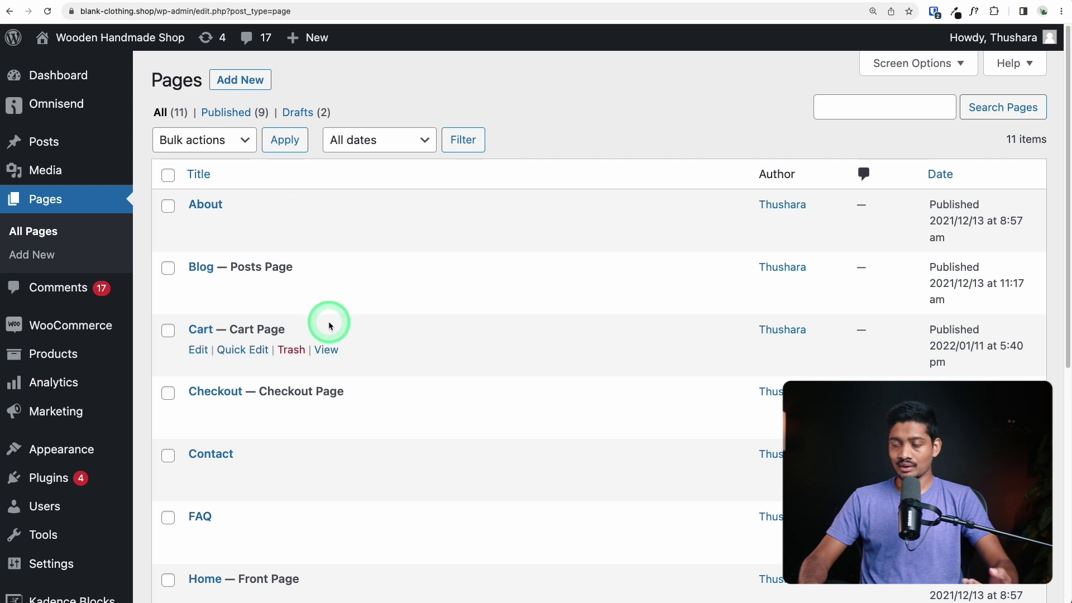
mouse_move(479, 215)
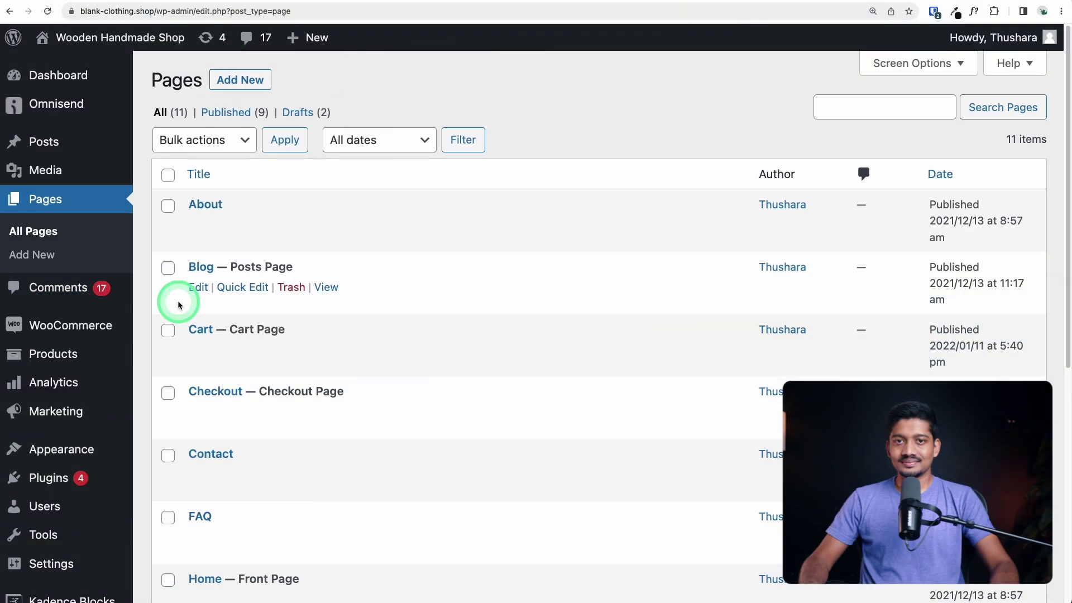
Open the comments list of the Wooden Handmade Shop site and look through the pending comments.
left_click(67, 289)
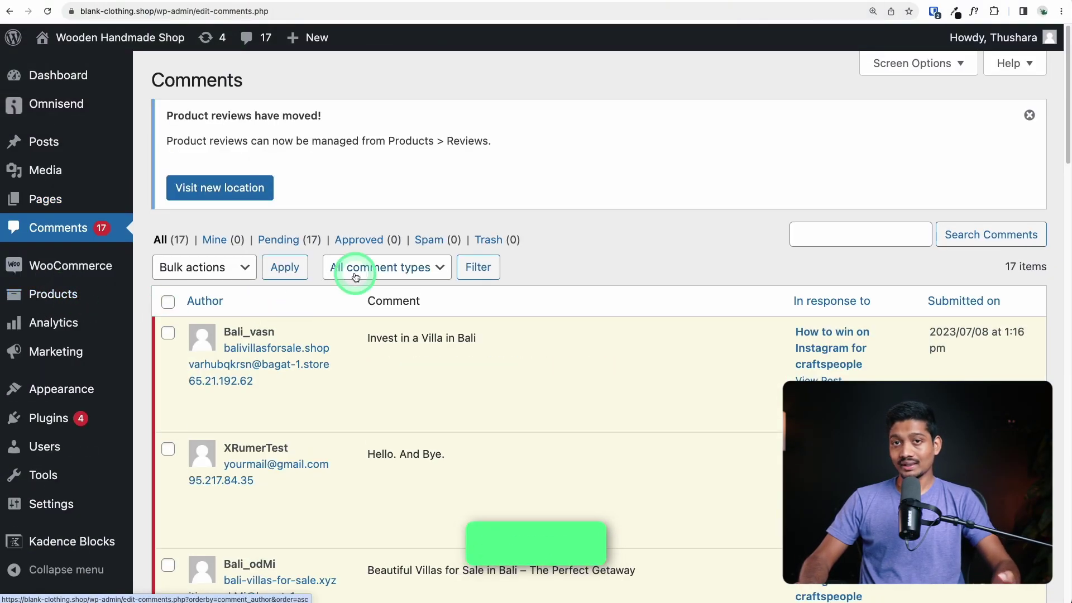
scroll(529, 277, "down", 2)
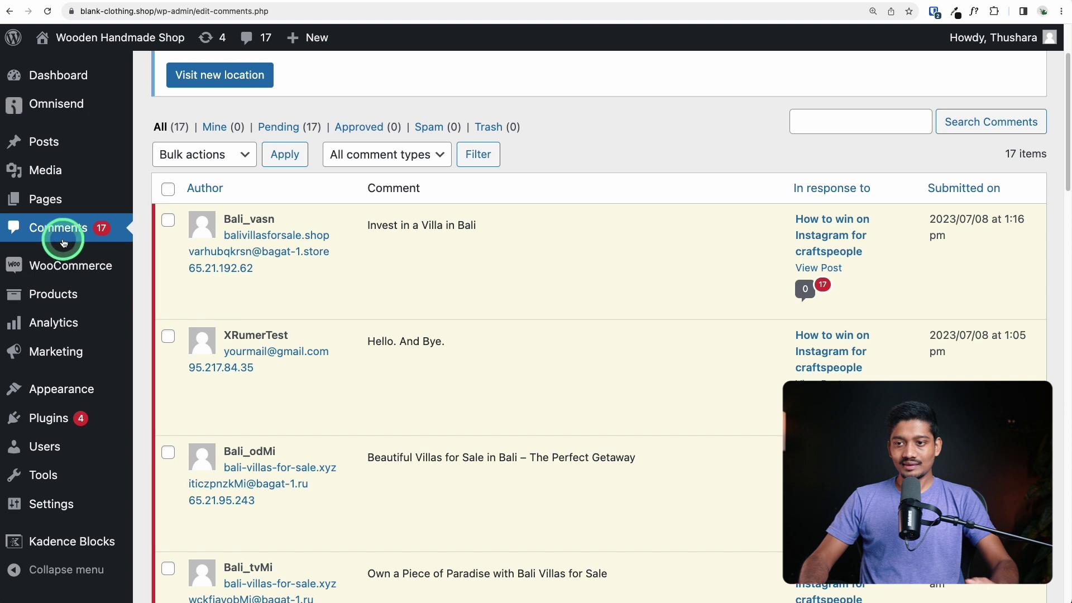
mouse_move(52, 269)
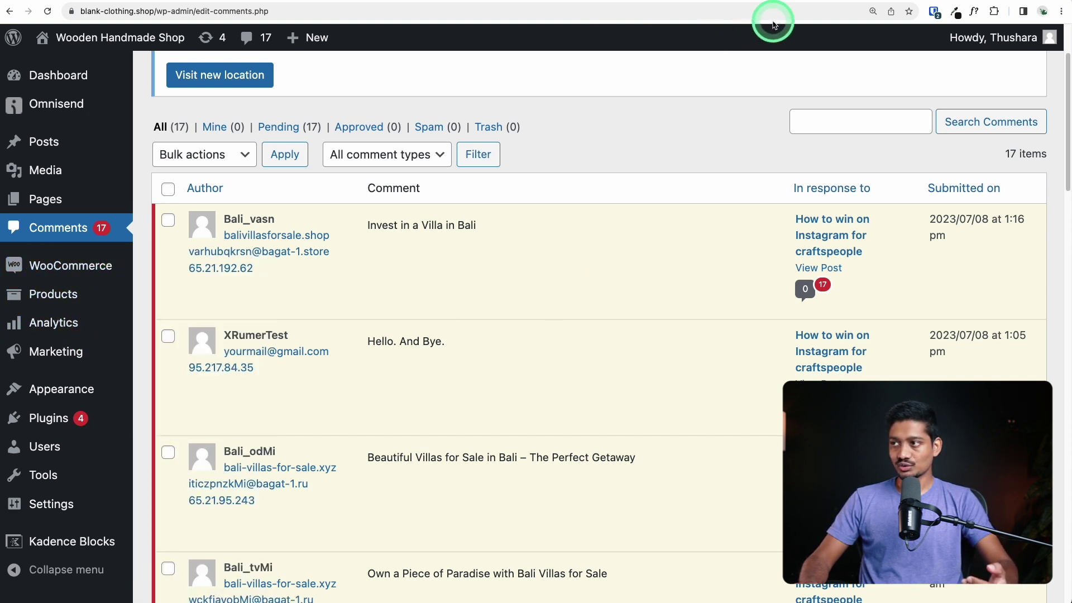
Compare the admin menu of the wpstutorial.com site with that of Wooden Handmade Shop, including the Products submenu.
left_click(828, 3)
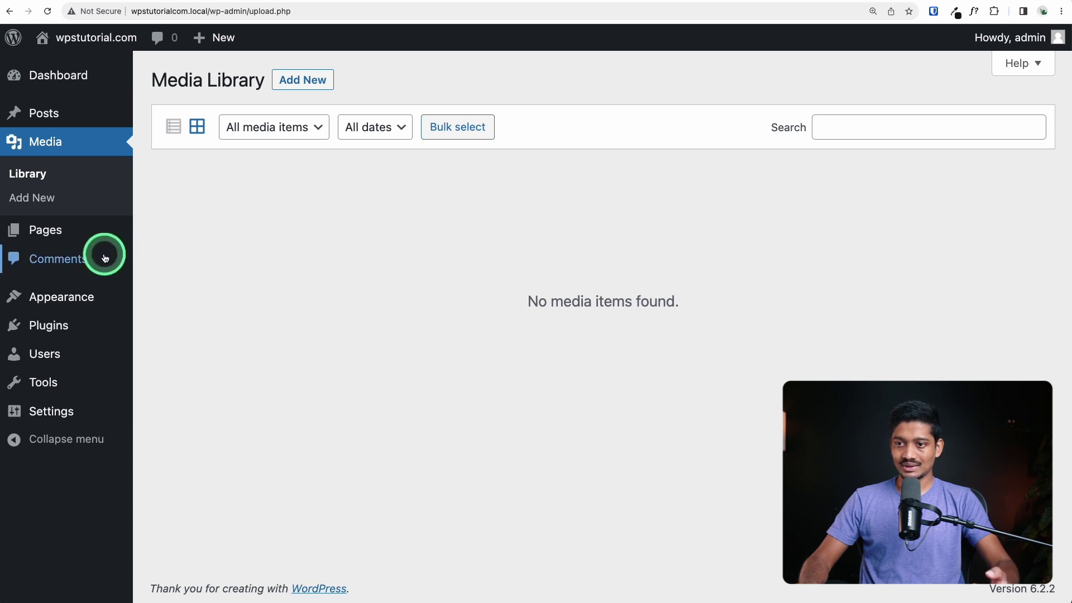
mouse_move(69, 297)
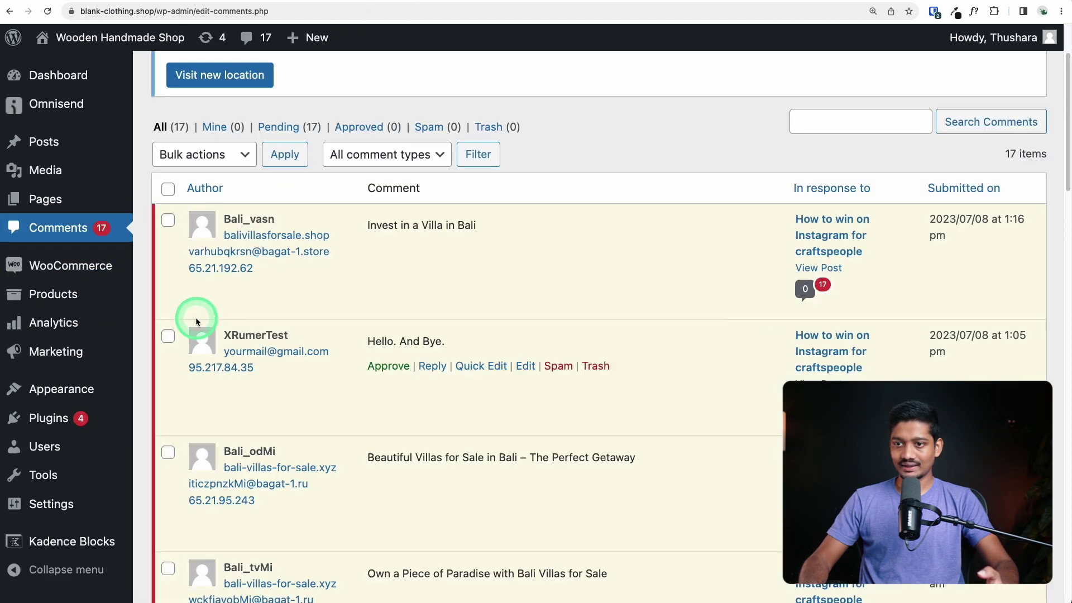
mouse_move(117, 290)
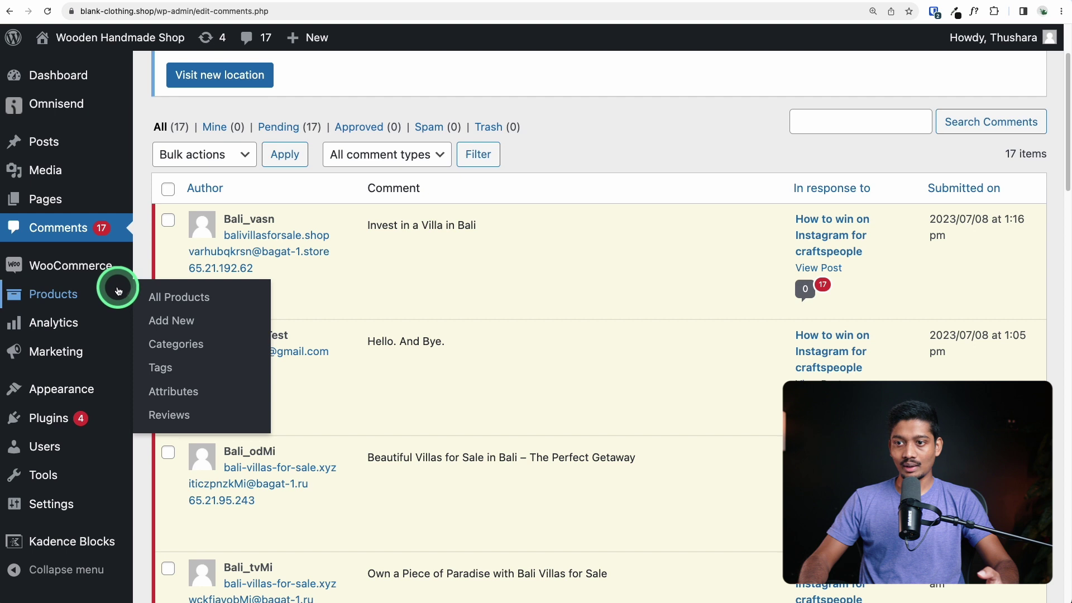
mouse_move(242, 232)
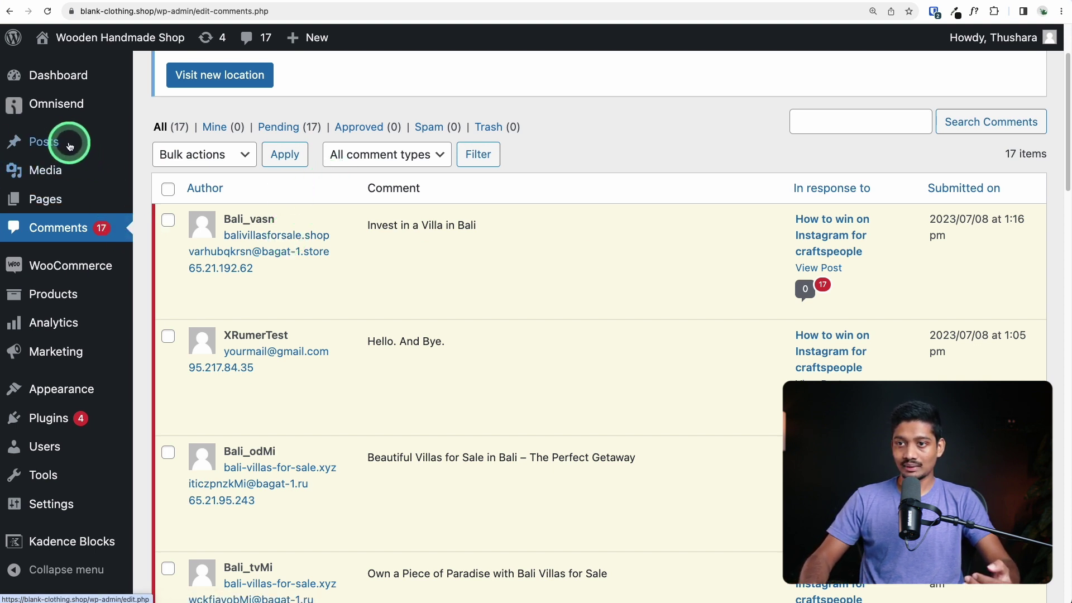
mouse_move(77, 471)
mouse_move(64, 109)
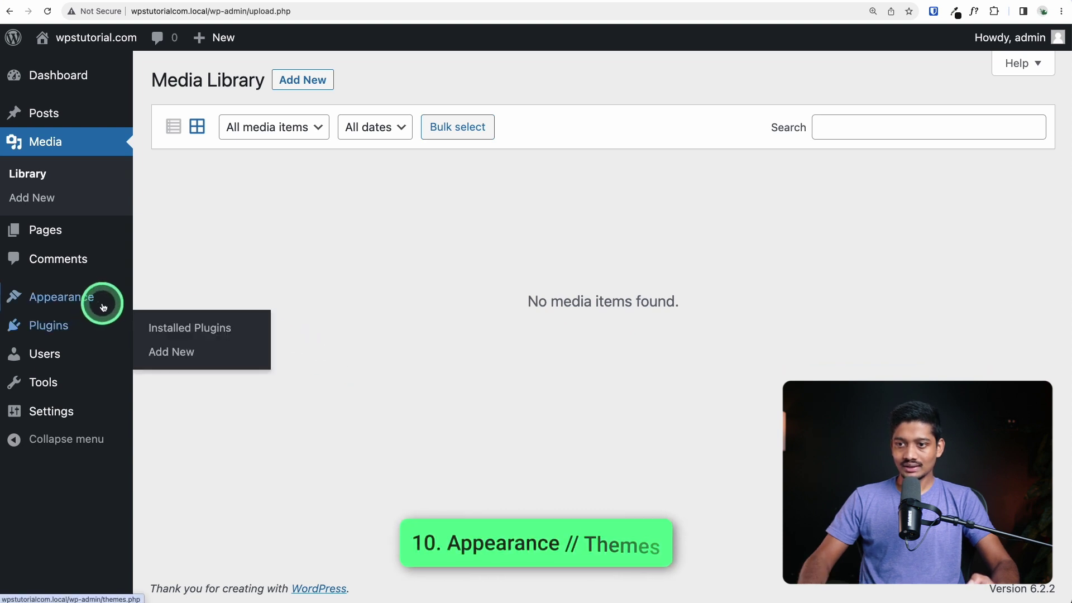
View the installed themes of the wpstutorial.com site and open the page for adding a new theme.
mouse_move(91, 299)
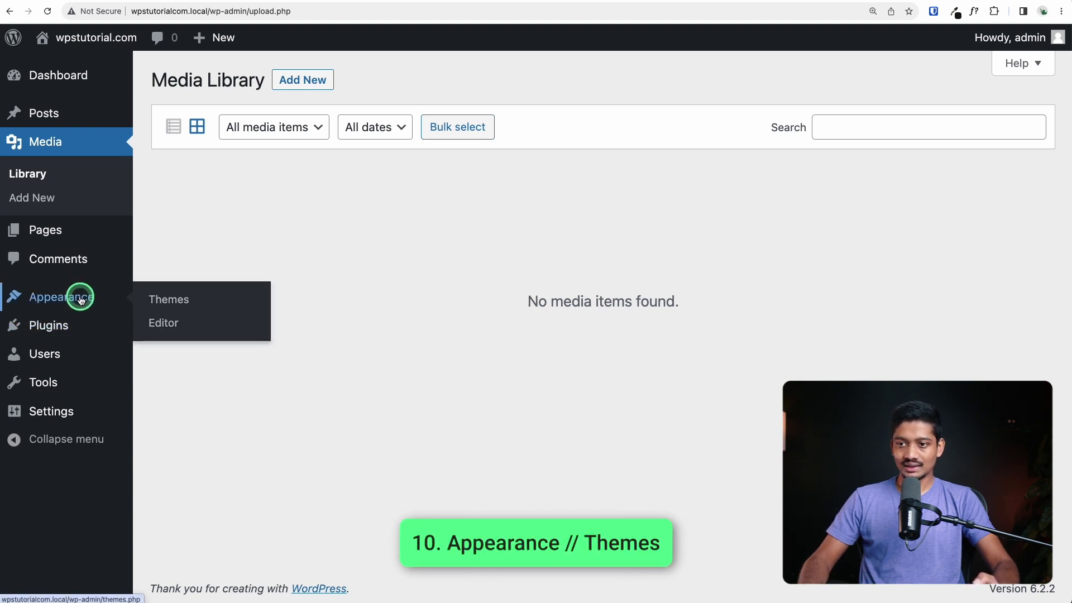
left_click(81, 300)
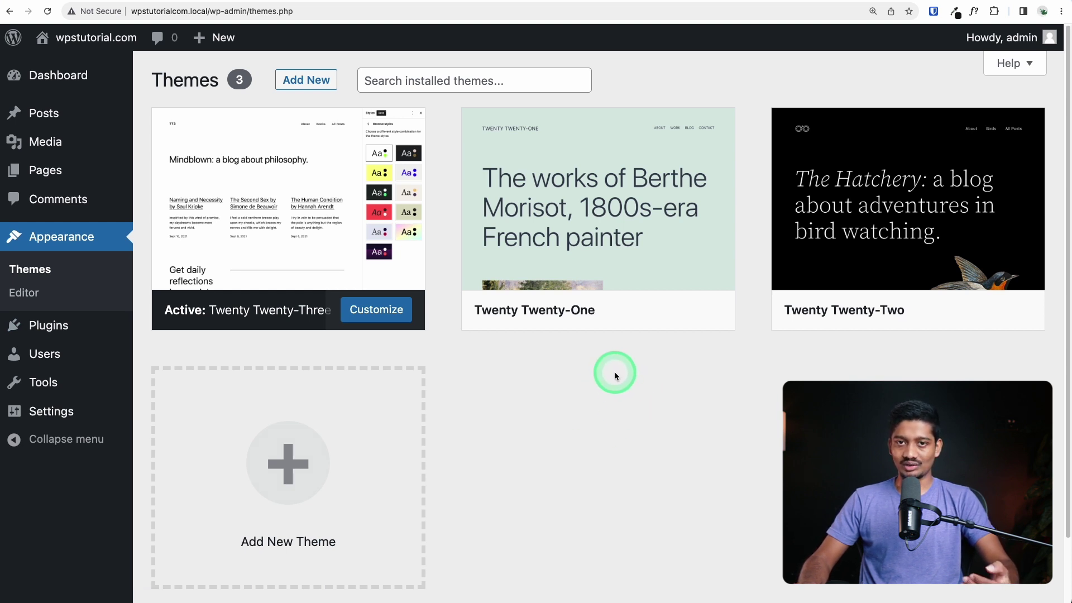
mouse_move(359, 232)
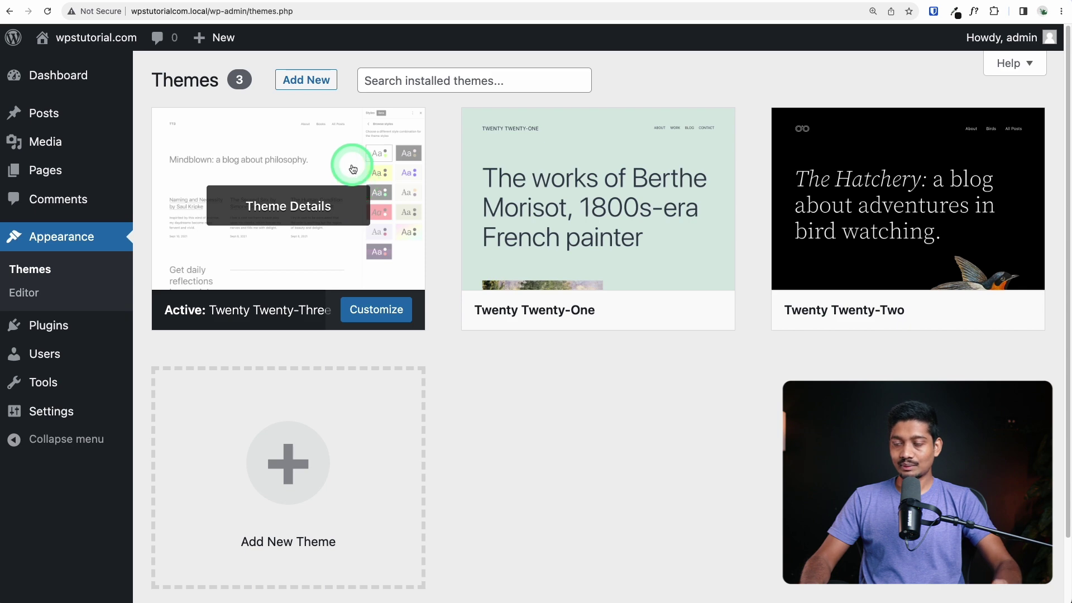
left_click(311, 80)
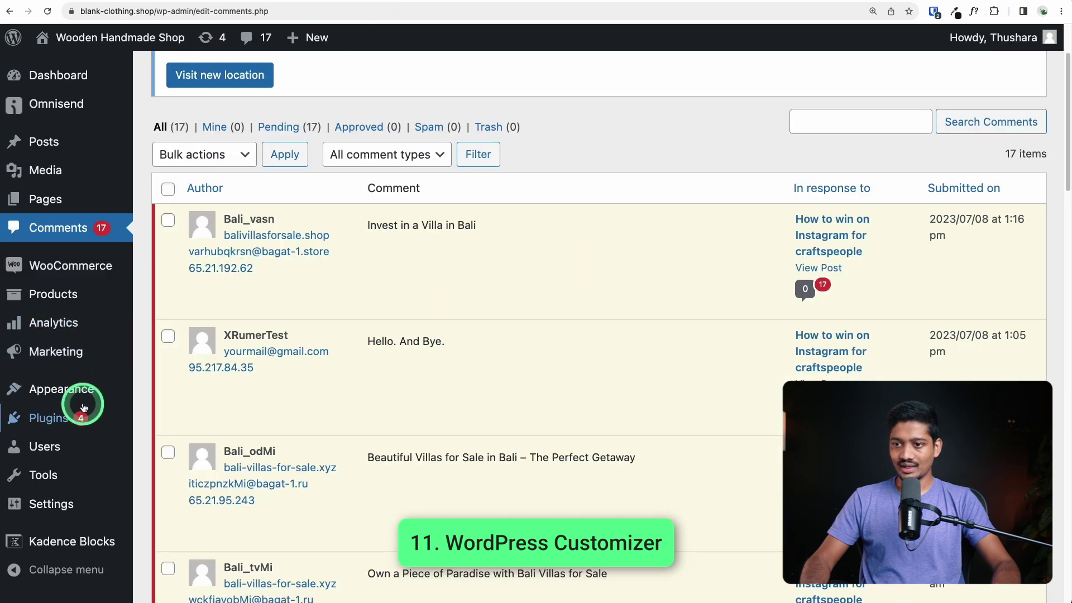
Open the theme Customizer for the Wooden Handmade Shop site and zoom the browser page out one level.
mouse_move(90, 388)
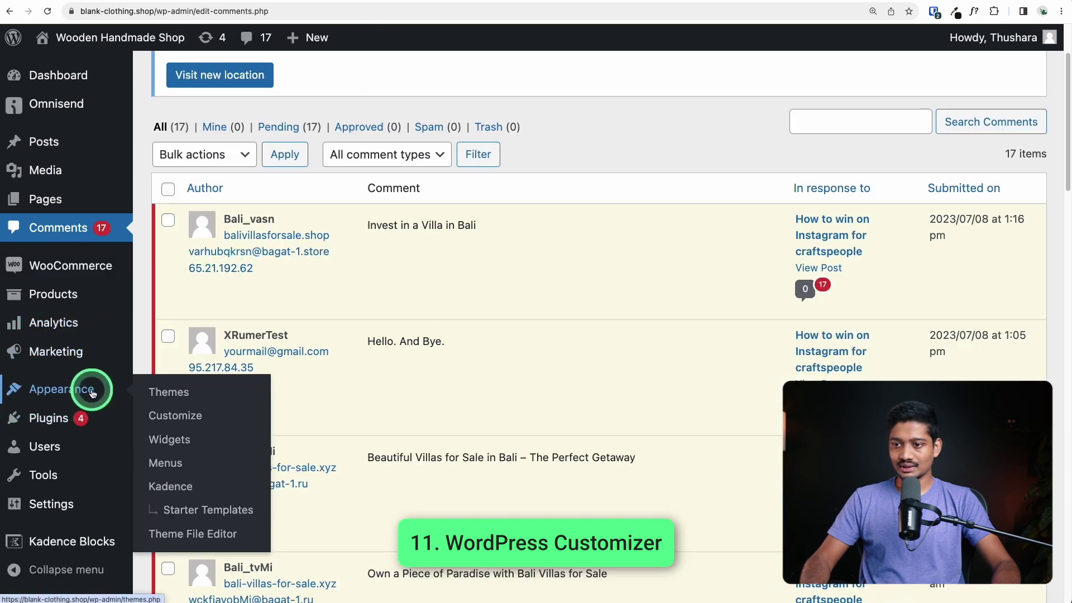
left_click(174, 415)
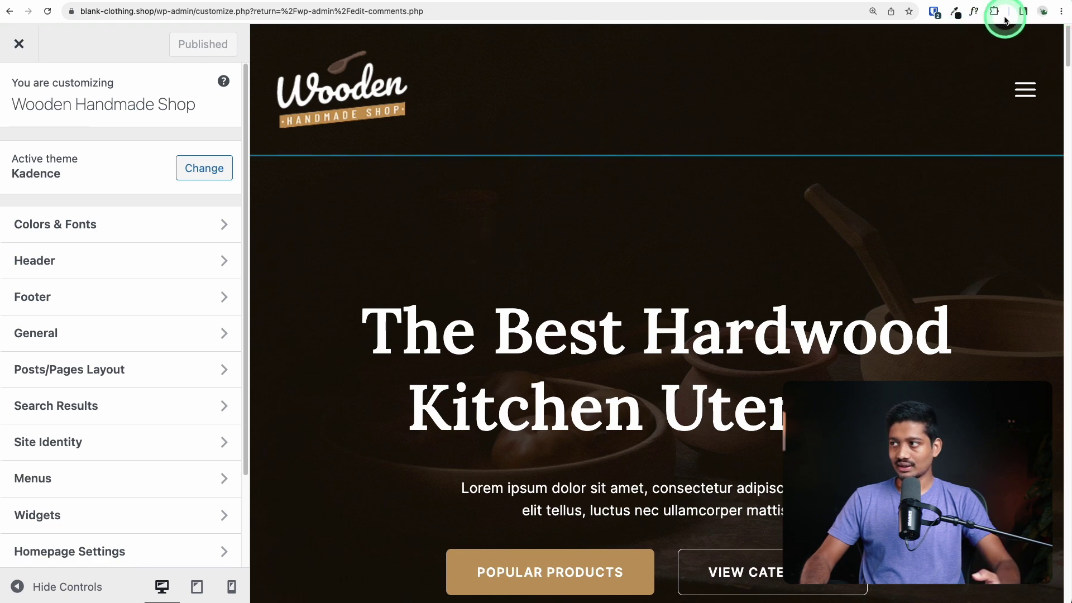
key("super+minus")
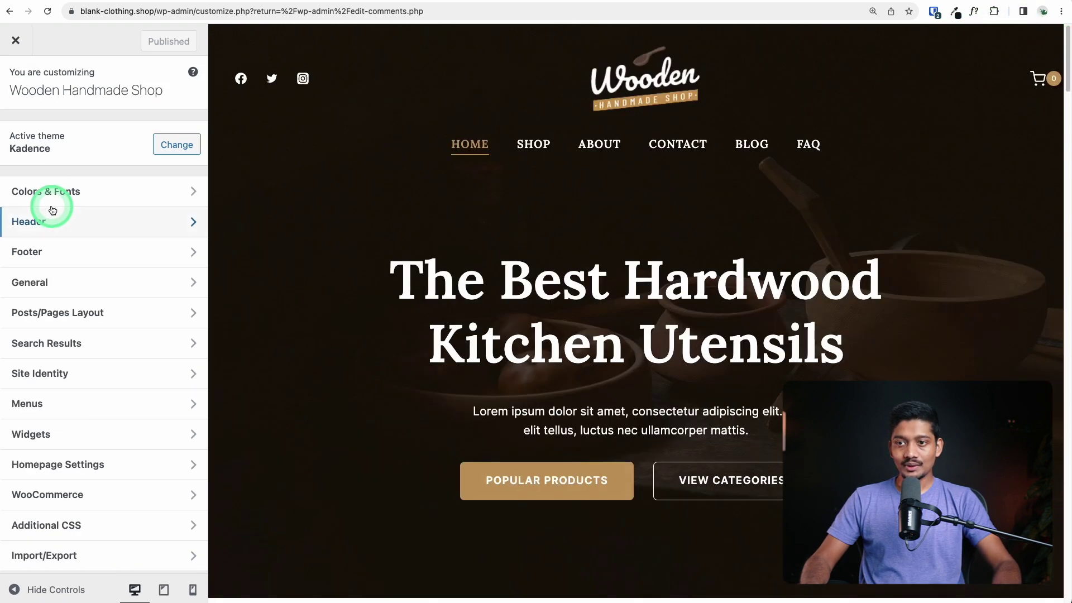
Set the site's base font to Itim in the Customizer's typography settings.
left_click(82, 196)
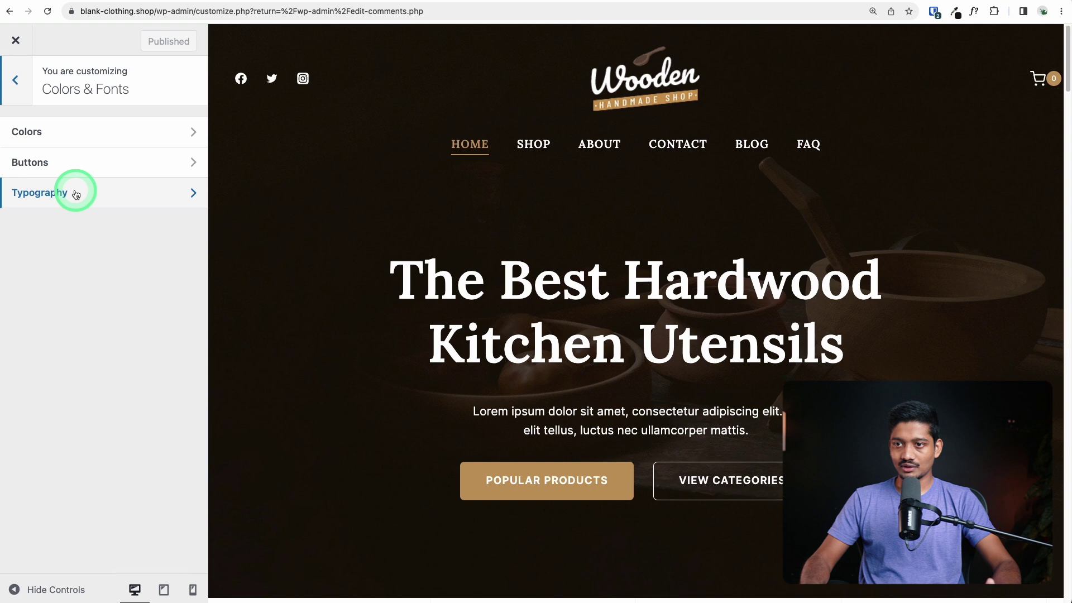
left_click(76, 193)
left_click(80, 168)
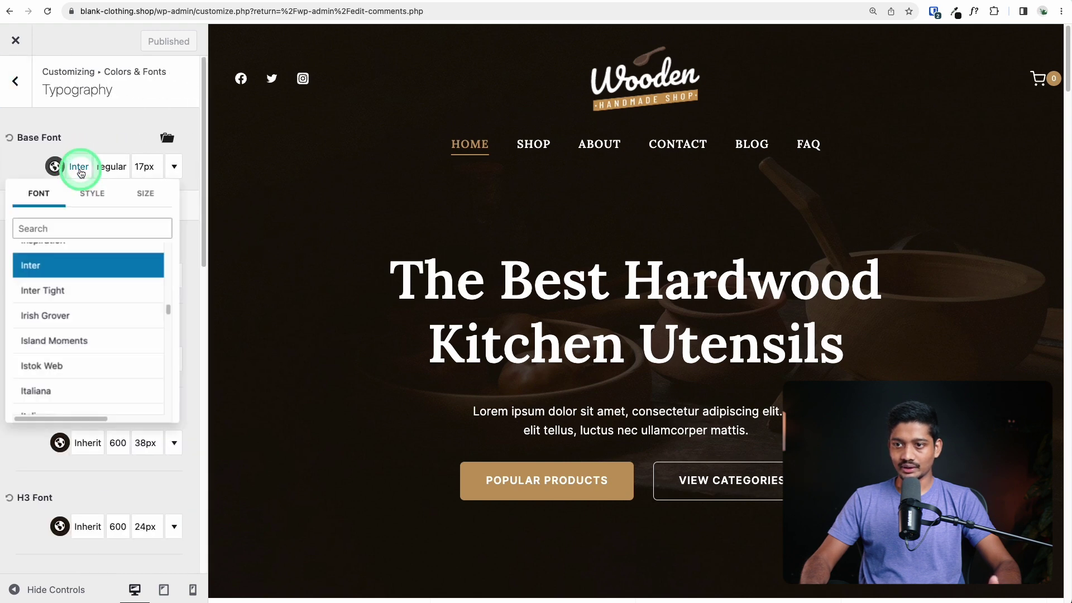
scroll(84, 363, "down", 2)
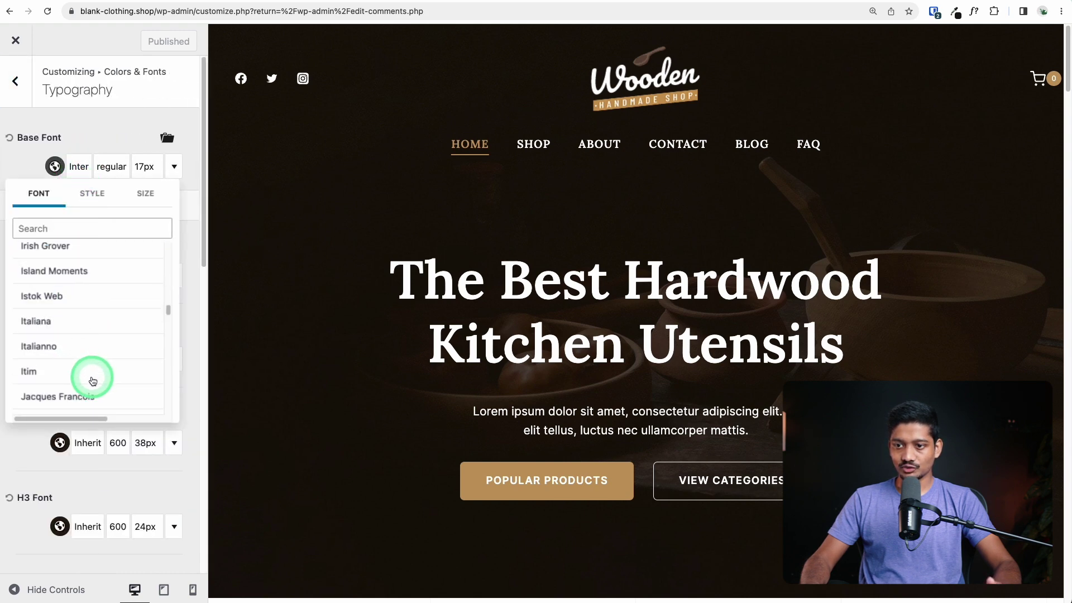
left_click(63, 372)
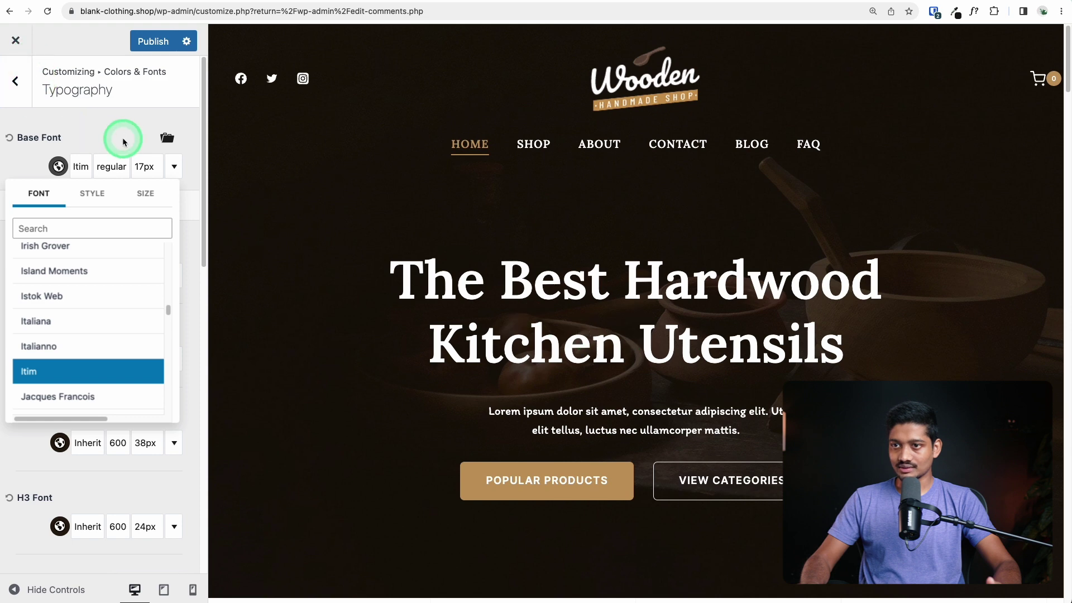
Set the heading font family to Maitree, check the homepage preview and leave the typography settings.
left_click(133, 260)
left_click(150, 280)
scroll(103, 391, "down", 10)
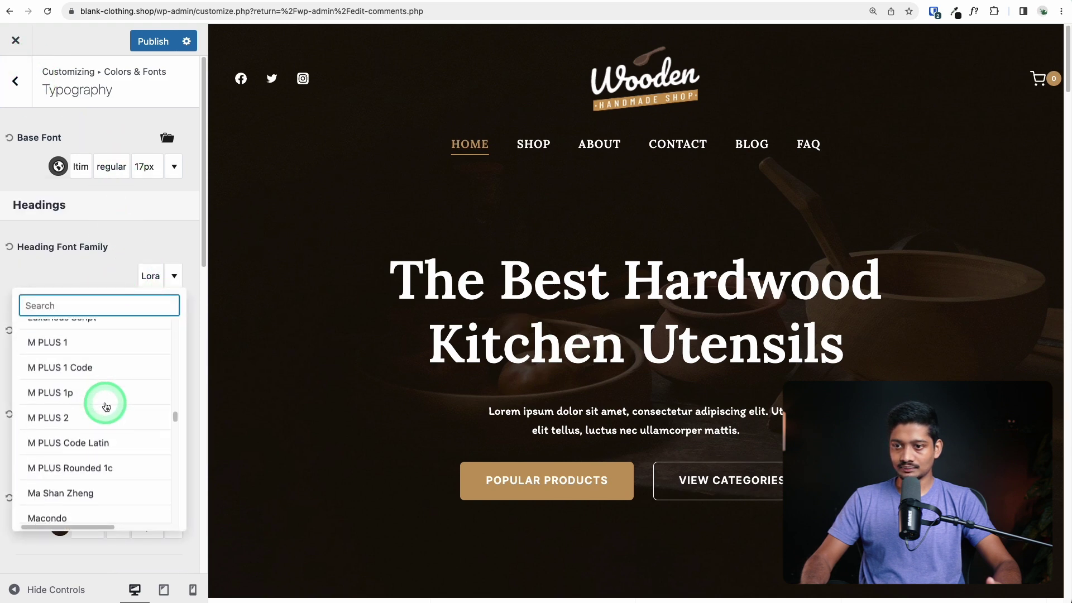
left_click(65, 442)
scroll(586, 313, "down", 8)
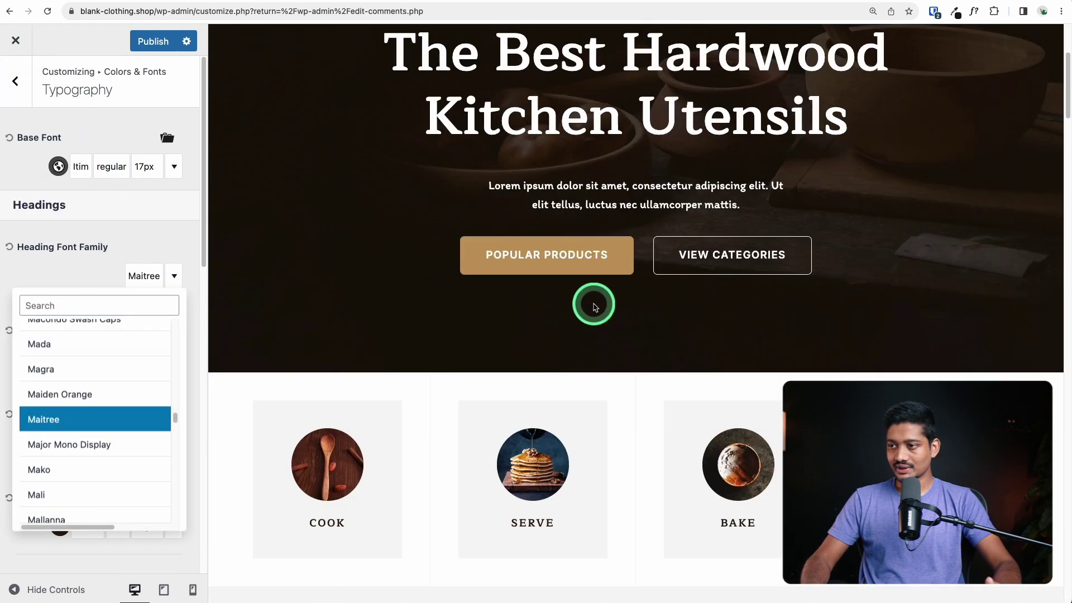
scroll(229, 194, "up", 8)
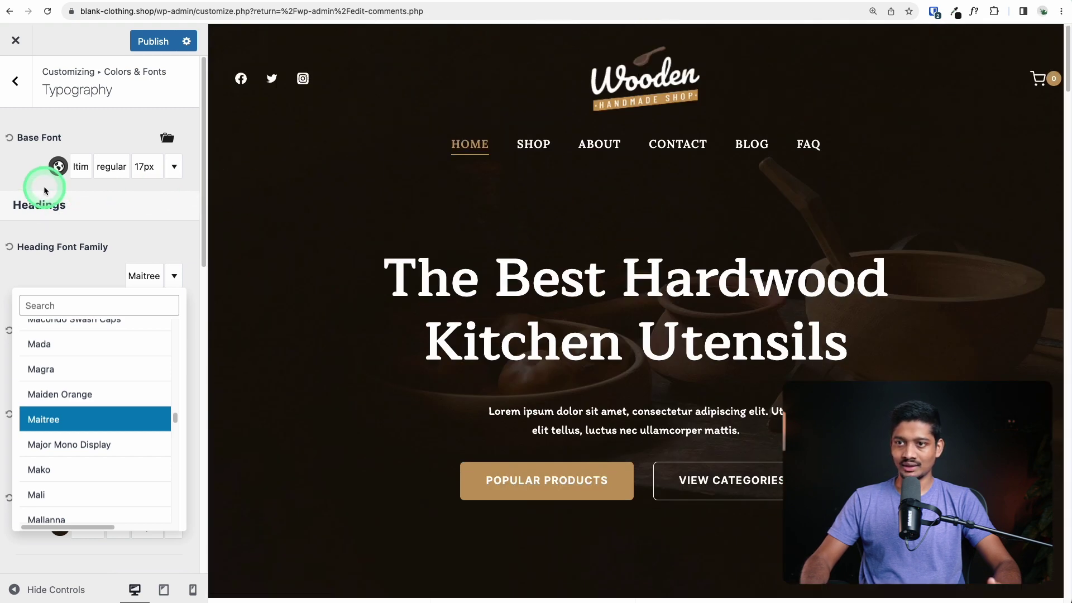
left_click(31, 118)
left_click(16, 83)
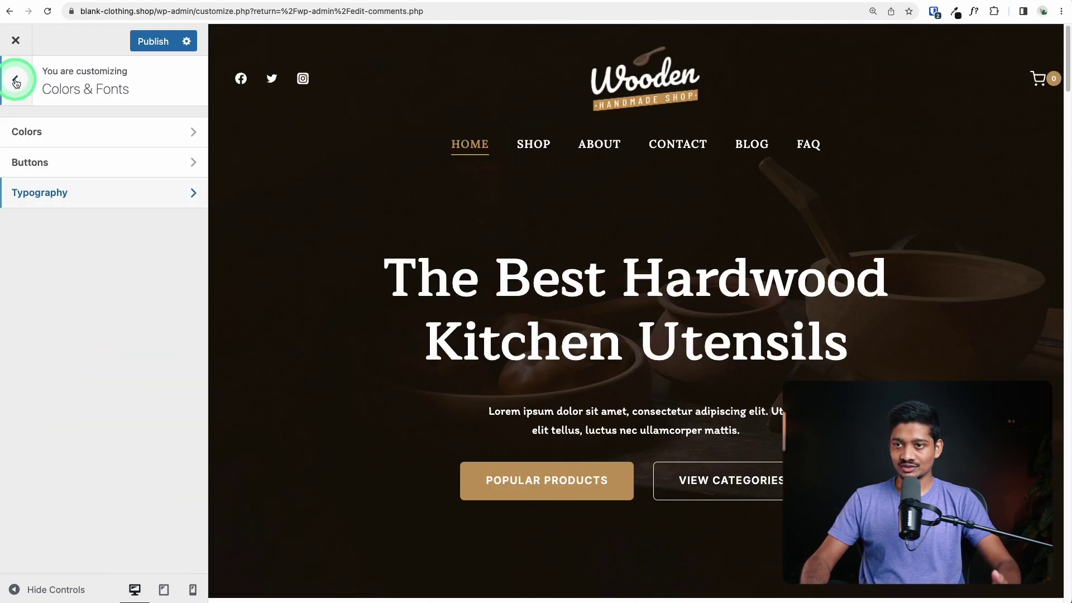
Try Palette 2 as the global color palette, switch back to Palette 1 and return to the main Customizer sections.
left_click(60, 136)
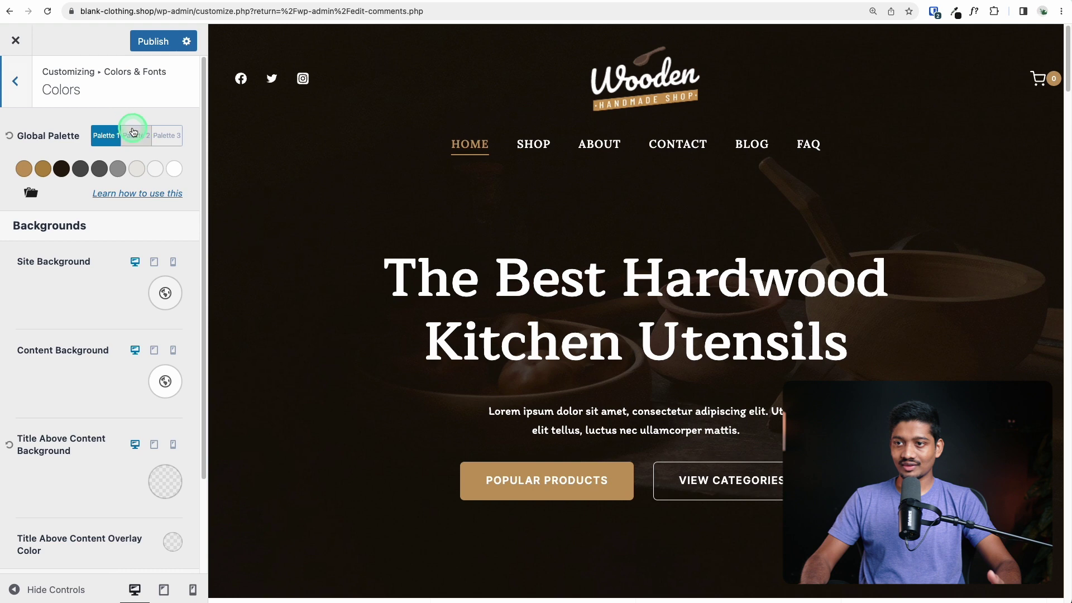
left_click(133, 135)
scroll(595, 277, "down", 10)
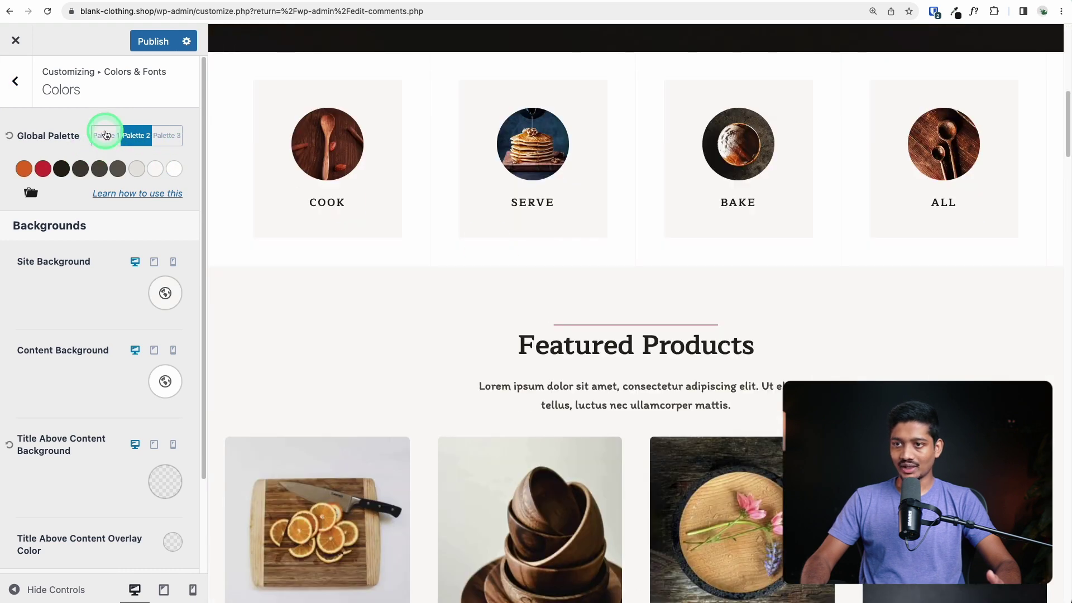
left_click(106, 135)
left_click(19, 99)
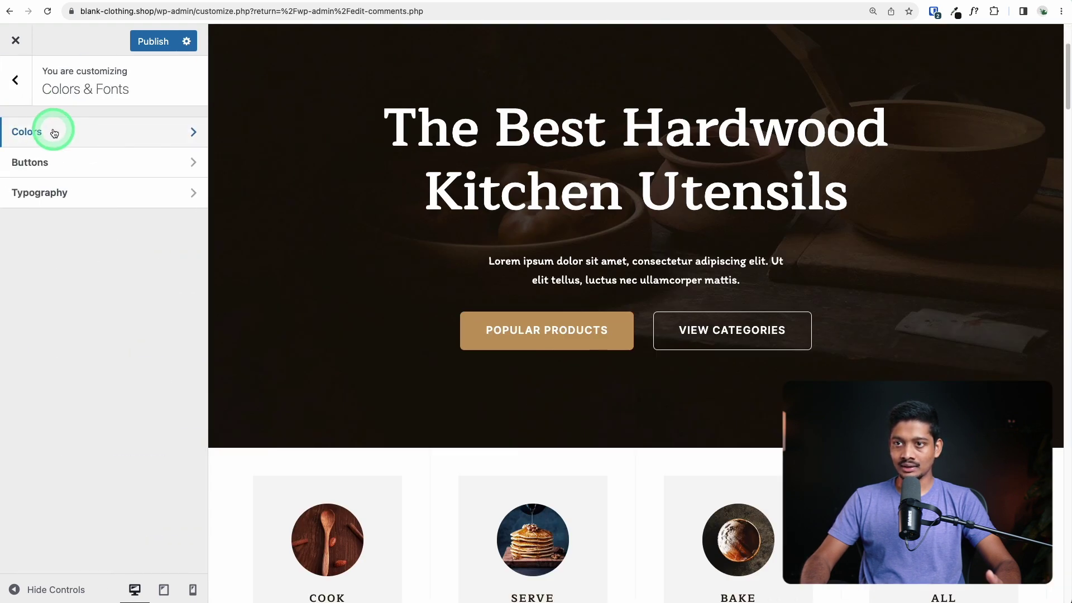
left_click(17, 86)
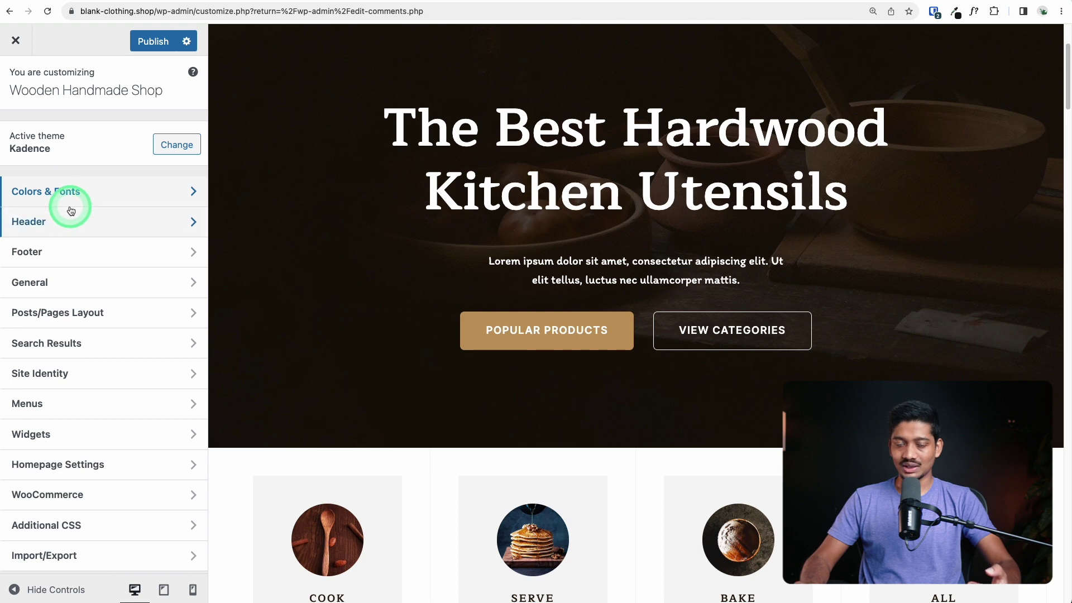
Publish the typography changes made in the Customizer and close the Customizer.
left_click(146, 40)
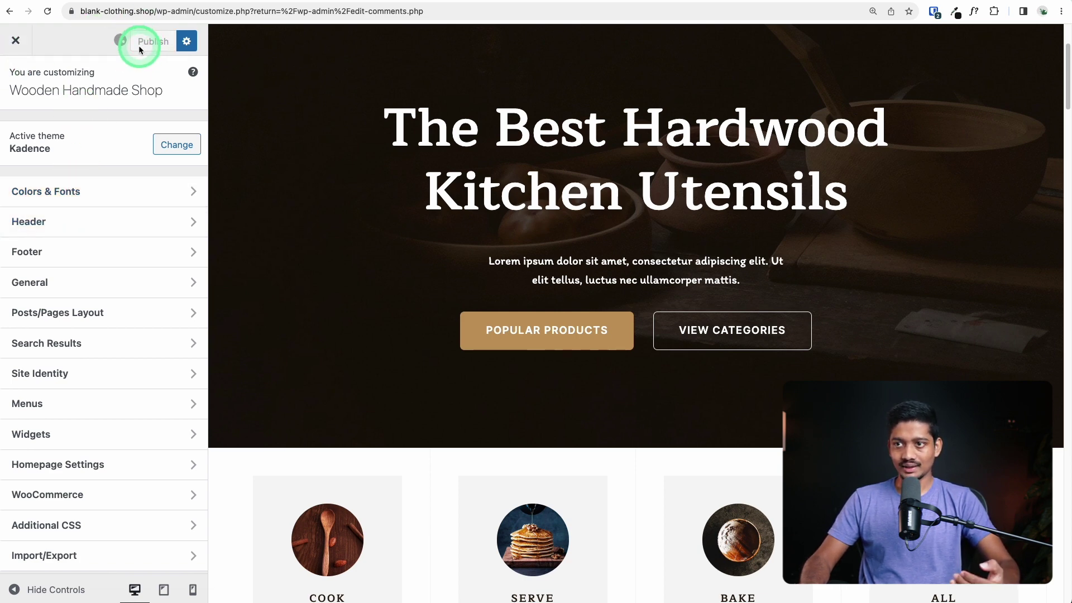
left_click(31, 47)
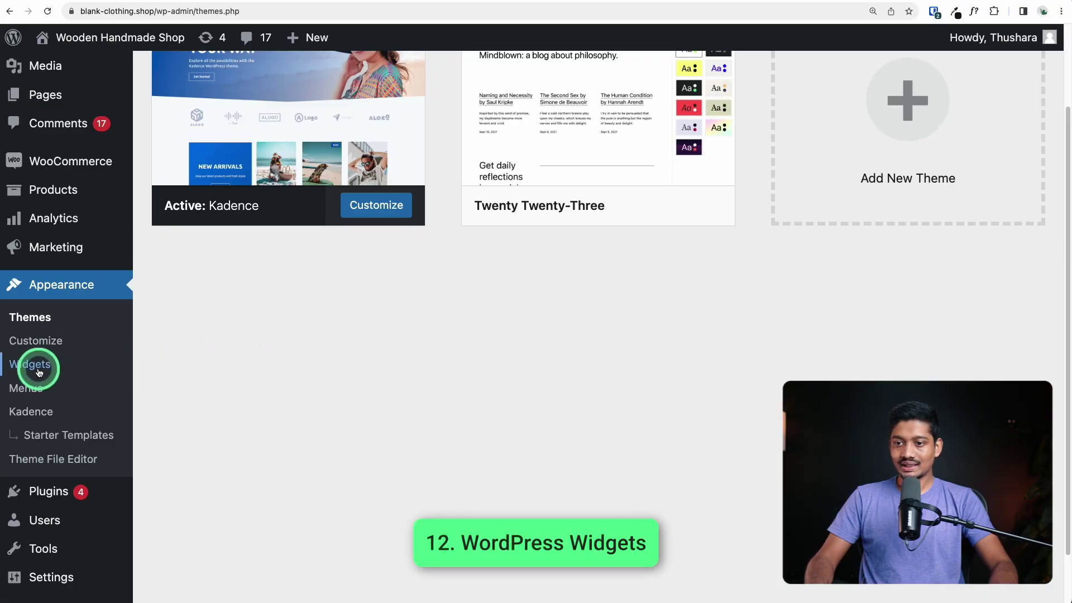
Open the Widgets page, dismiss the block widgets welcome guide and look through the sidebar and footer widget areas.
left_click(33, 364)
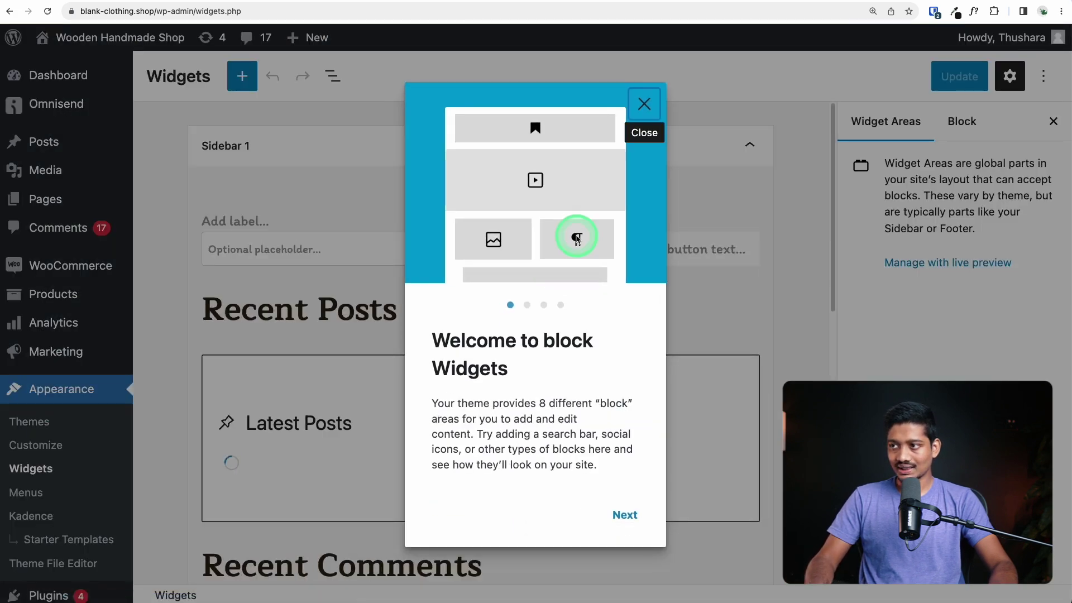
left_click(642, 107)
scroll(598, 263, "down", 10)
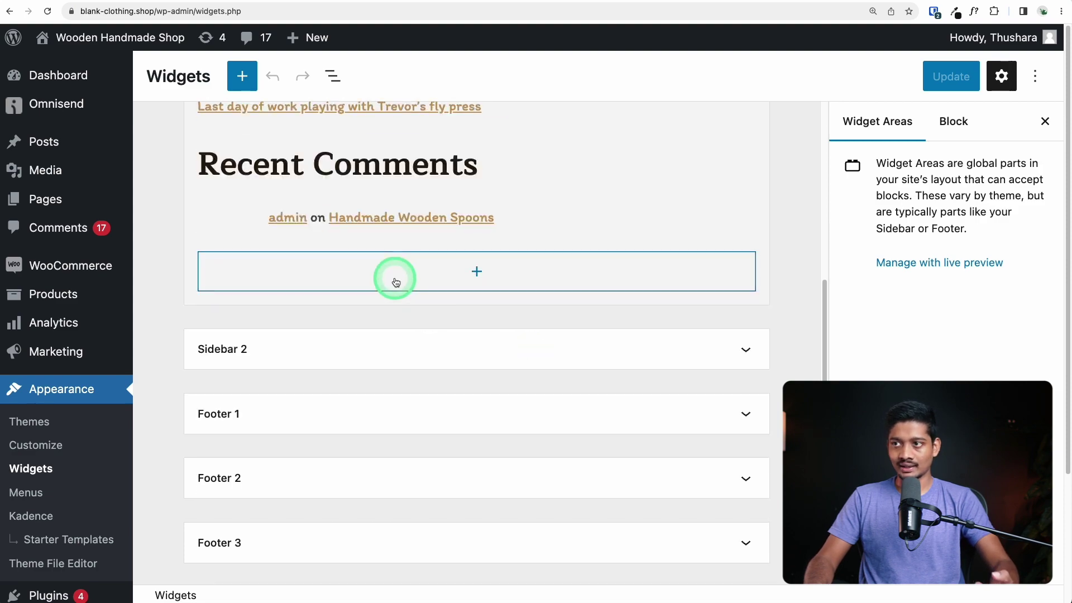
Look at the About page's header and footer on the live site, and compare them with the footer areas on the Widgets page.
key("ctrl+Tab")
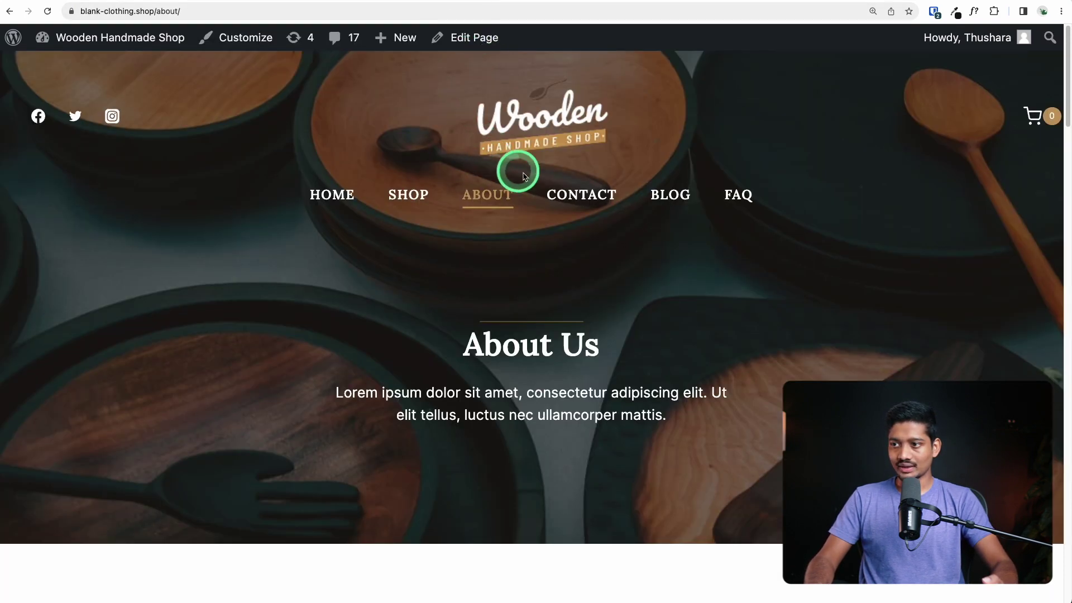
scroll(716, 194, "down", 15)
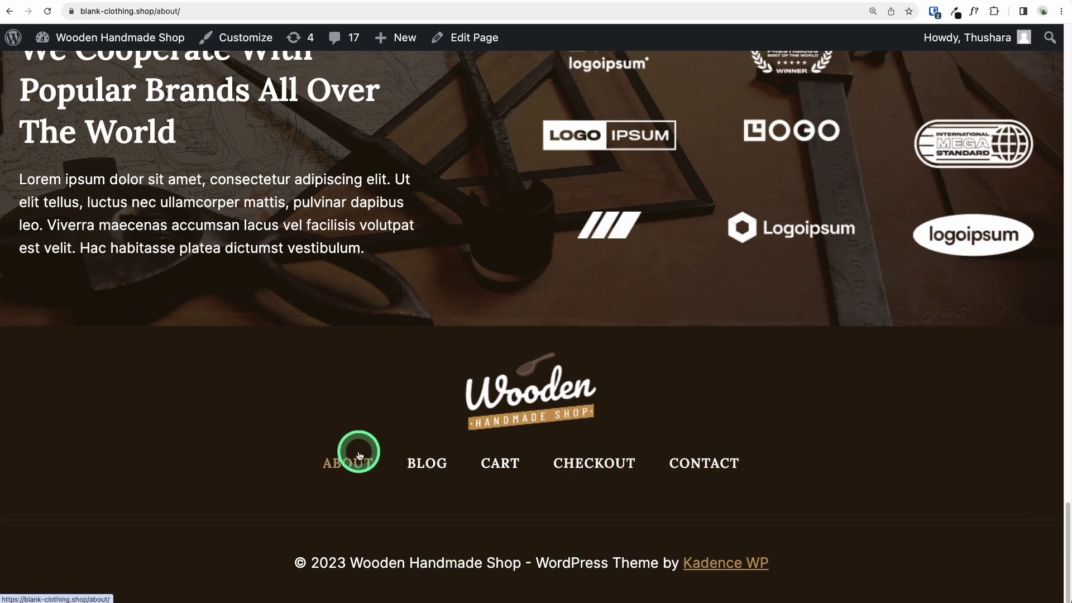
left_click(342, 2)
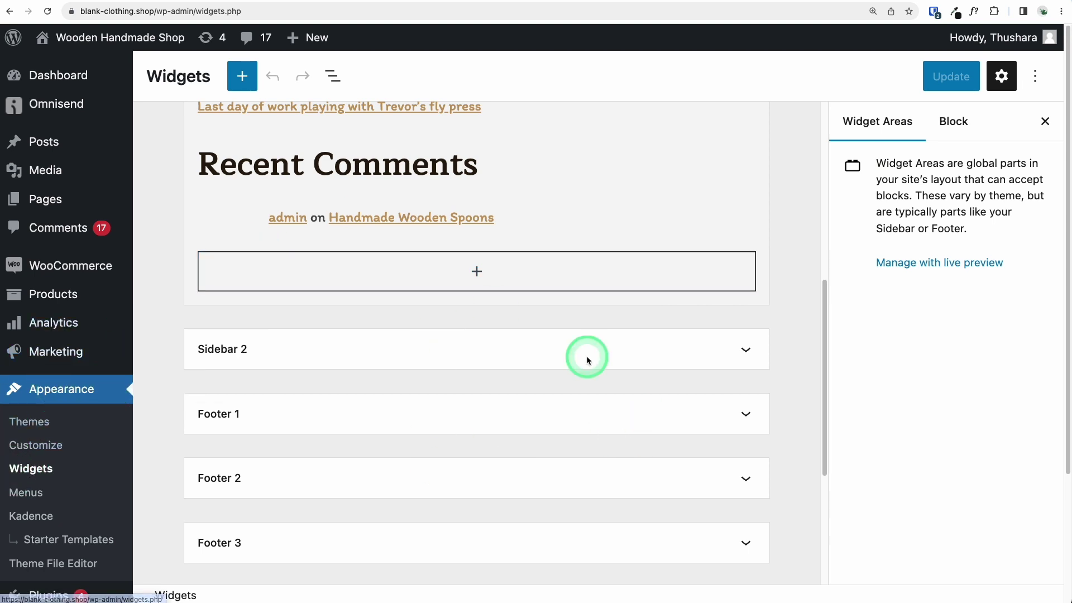
scroll(414, 340, "down", 4)
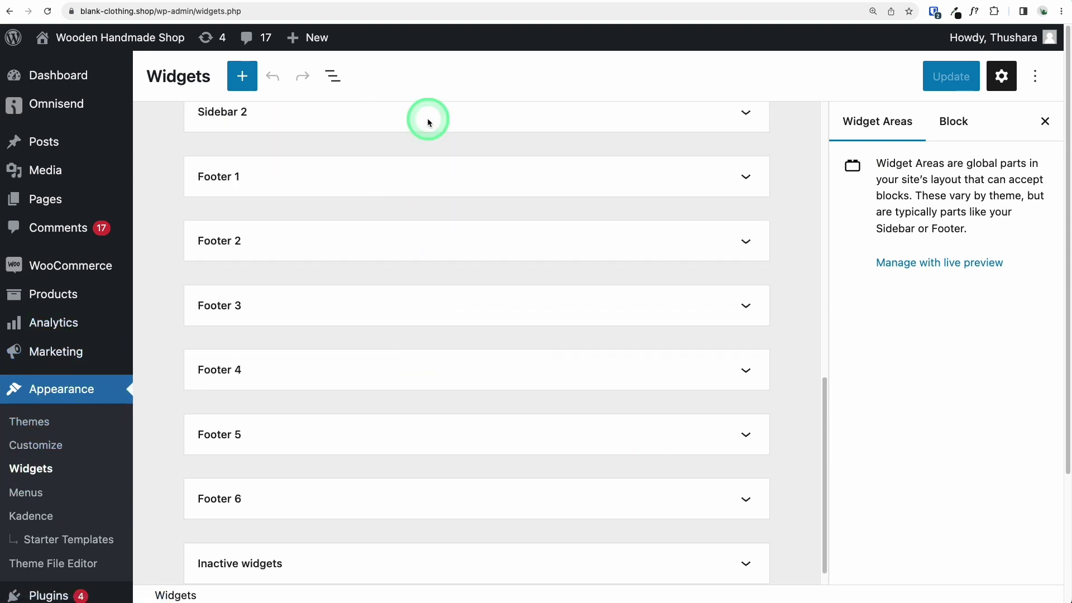
Open the Customizer from the live About page and show the Footer Navigation element's settings in the footer builder.
left_click(443, 1)
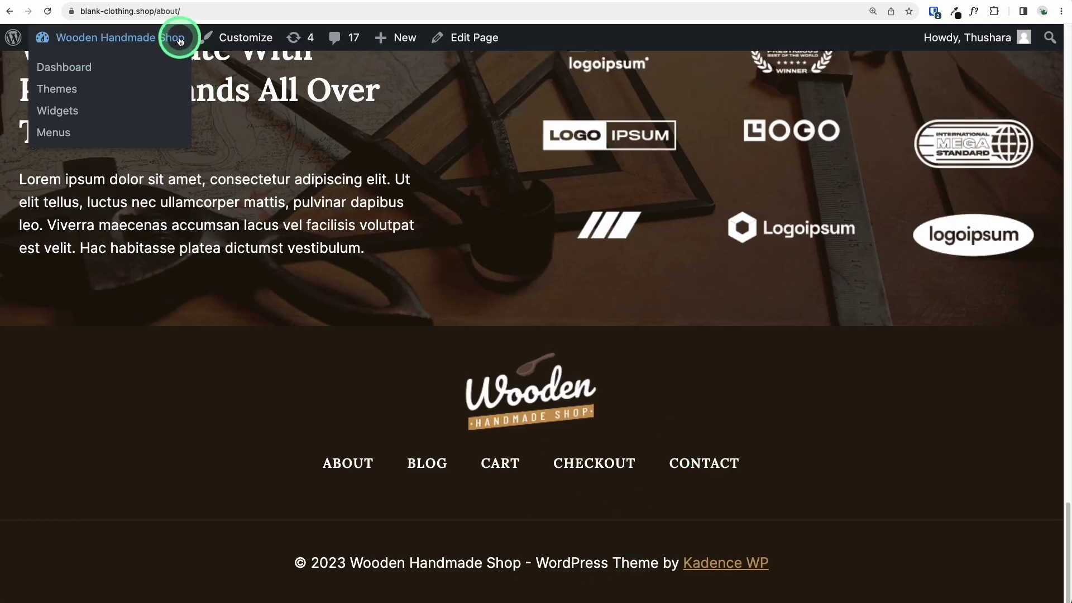
left_click(240, 38)
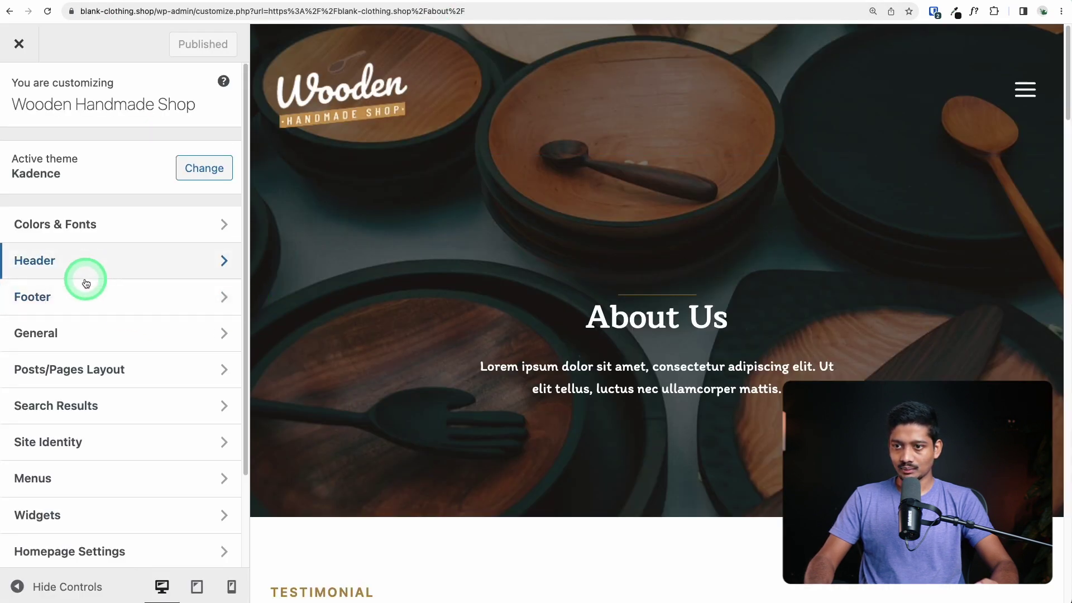
left_click(76, 298)
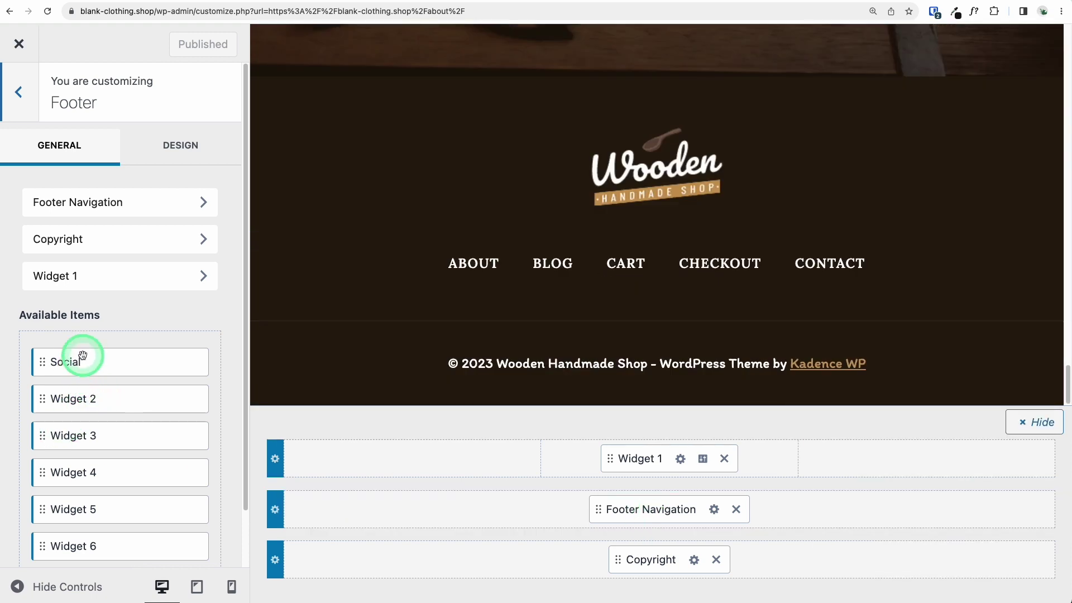
left_click(714, 509)
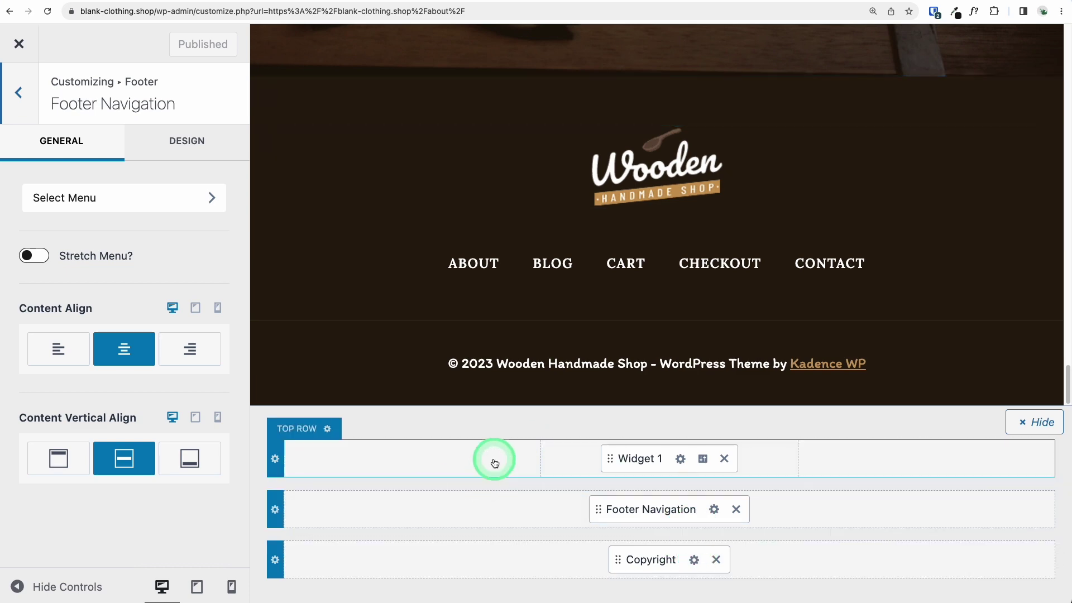
Review the Main menu's structure on the Menus page, and close the Customizer to see the About page's navigation menu.
left_click(366, 1)
left_click(40, 451)
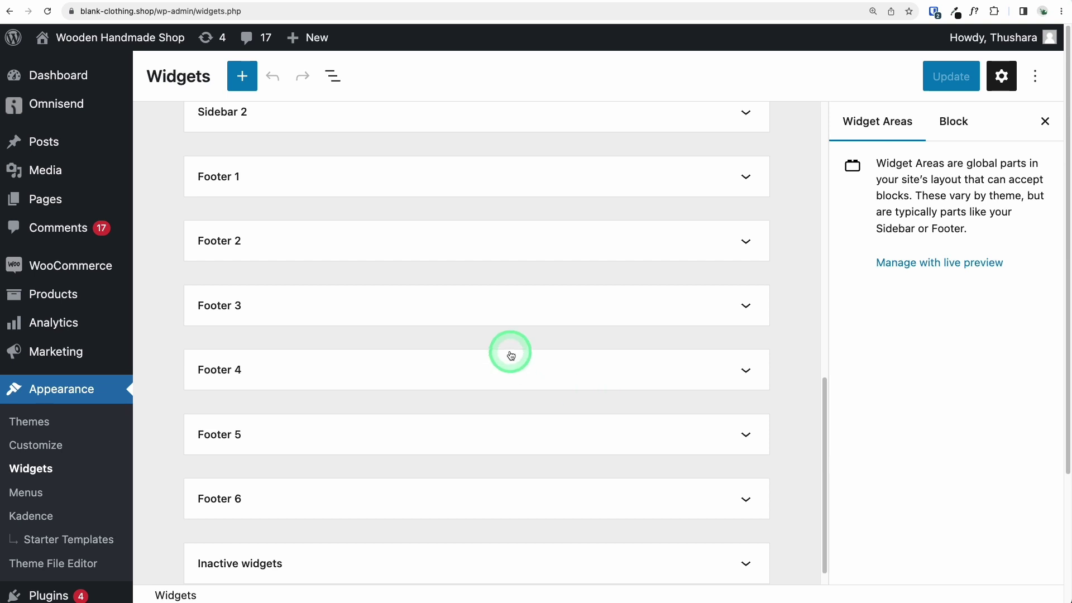
scroll(511, 355, "down", 1)
left_click(27, 493)
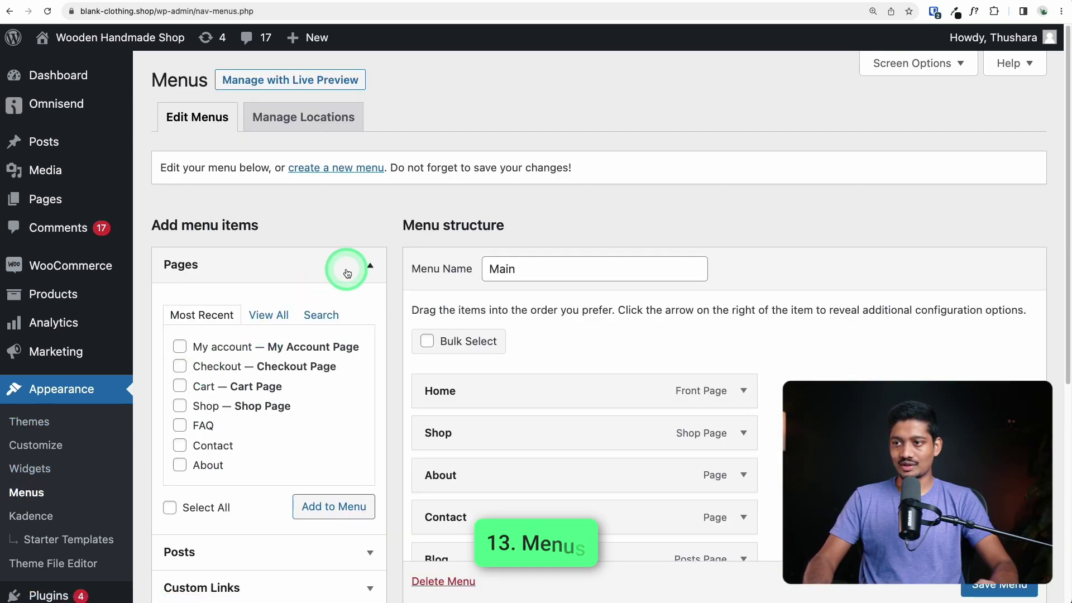
scroll(363, 206, "down", 5)
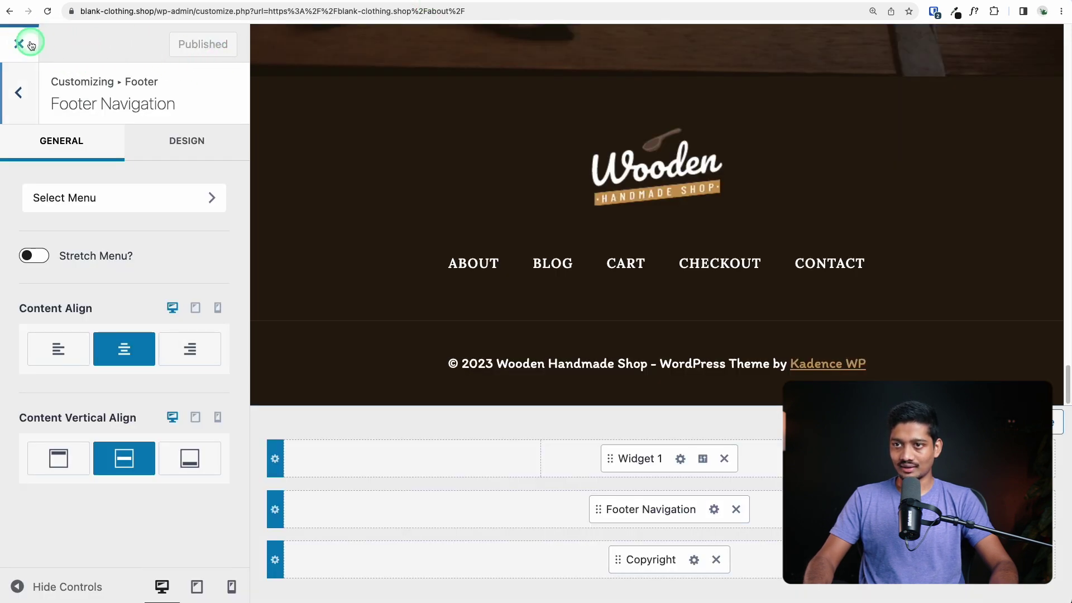
left_click(30, 45)
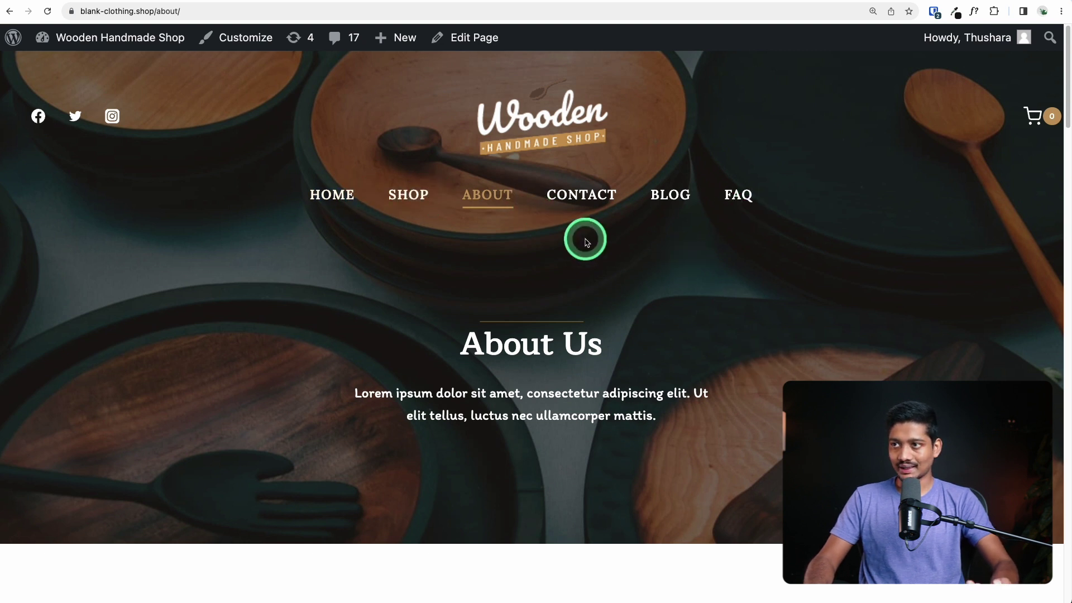
Examine the Kadence theme dashboard's customization options and Pro add-ons, and visit its Starter Templates page.
left_click(357, 0)
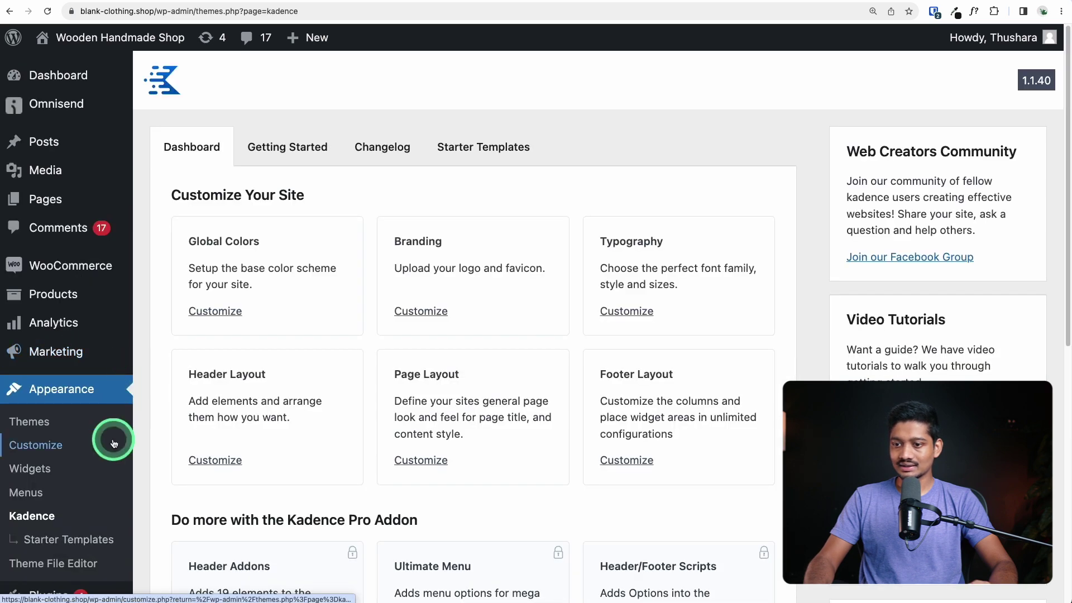
scroll(109, 434, "down", 10)
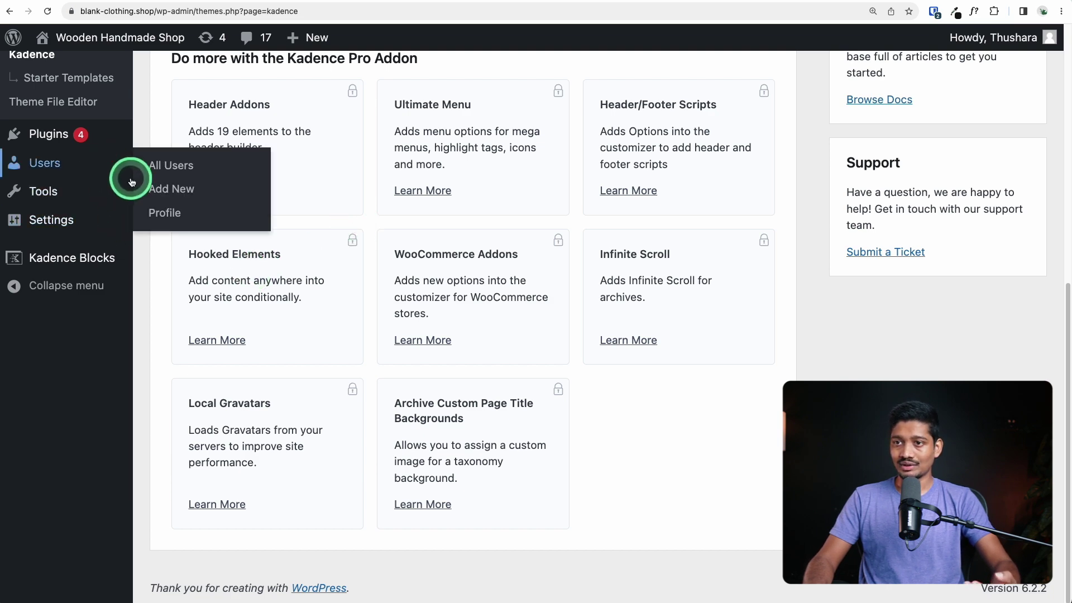
scroll(39, 276, "up", 3)
left_click(110, 266)
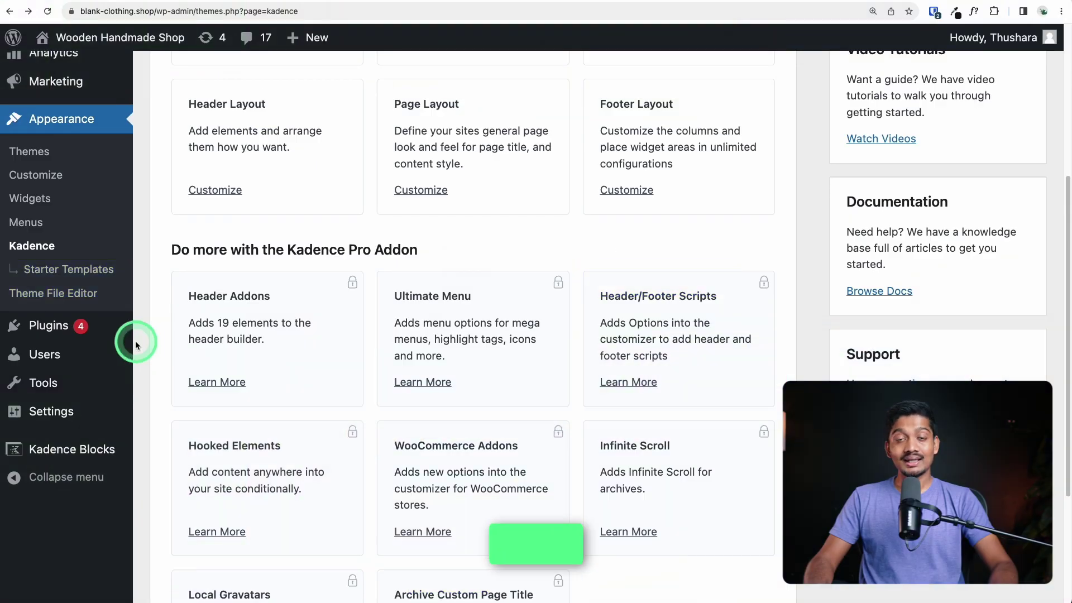
View the installed plugins list and open the page for adding a new plugin.
mouse_move(84, 326)
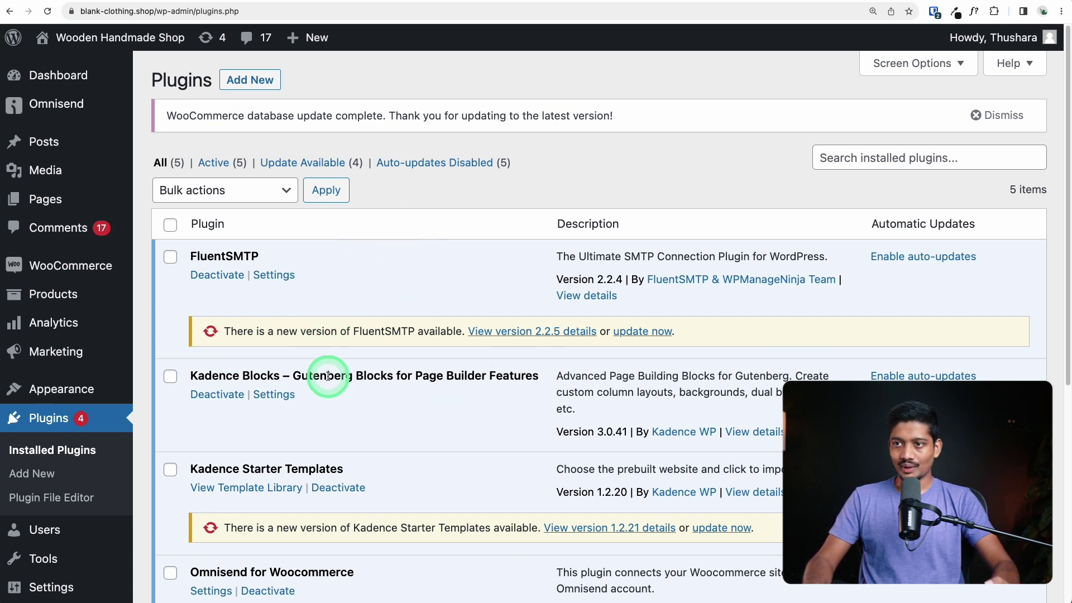
left_click(252, 82)
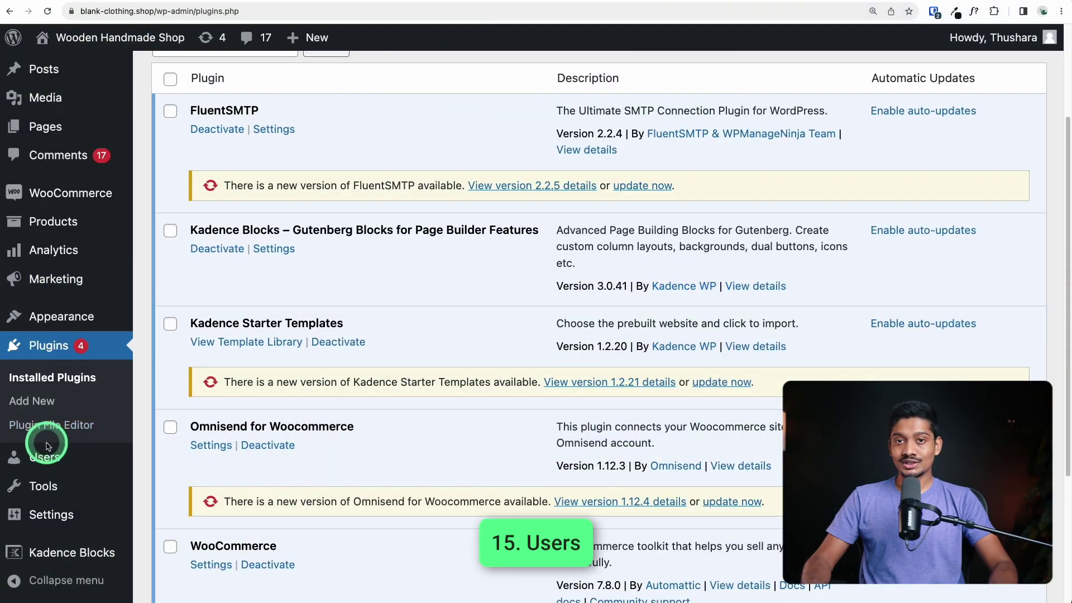
Open the list of all users, bring up the Add New User form and review its fields.
mouse_move(48, 452)
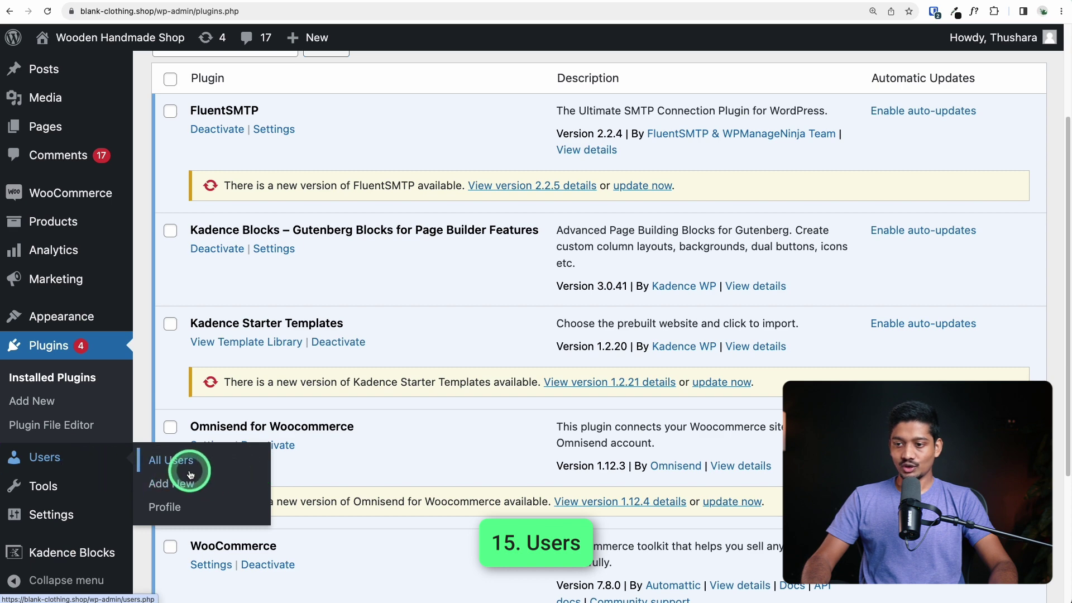
left_click(167, 461)
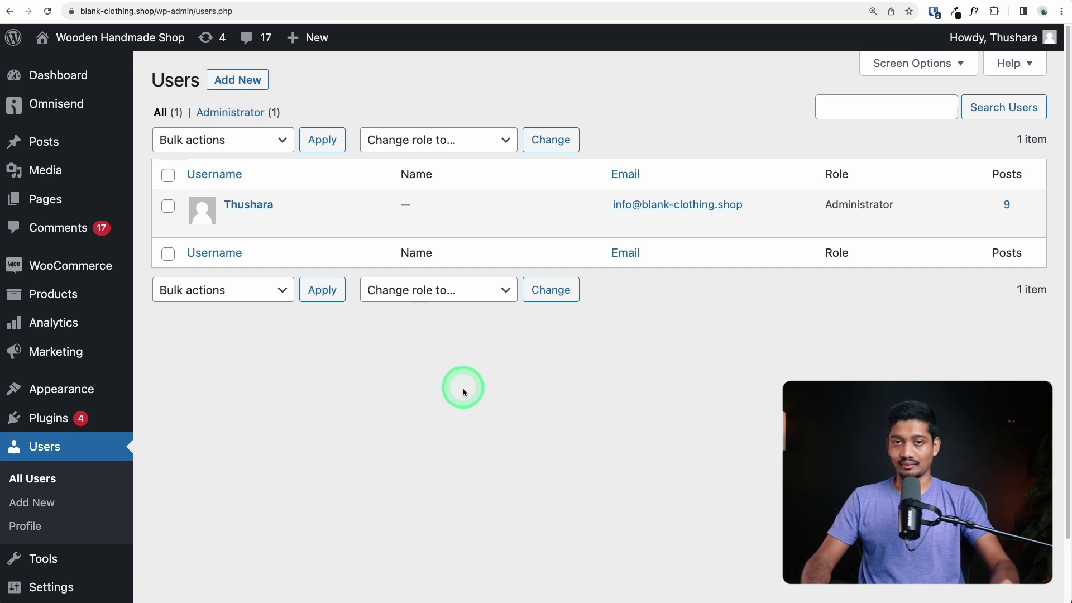
left_click(243, 85)
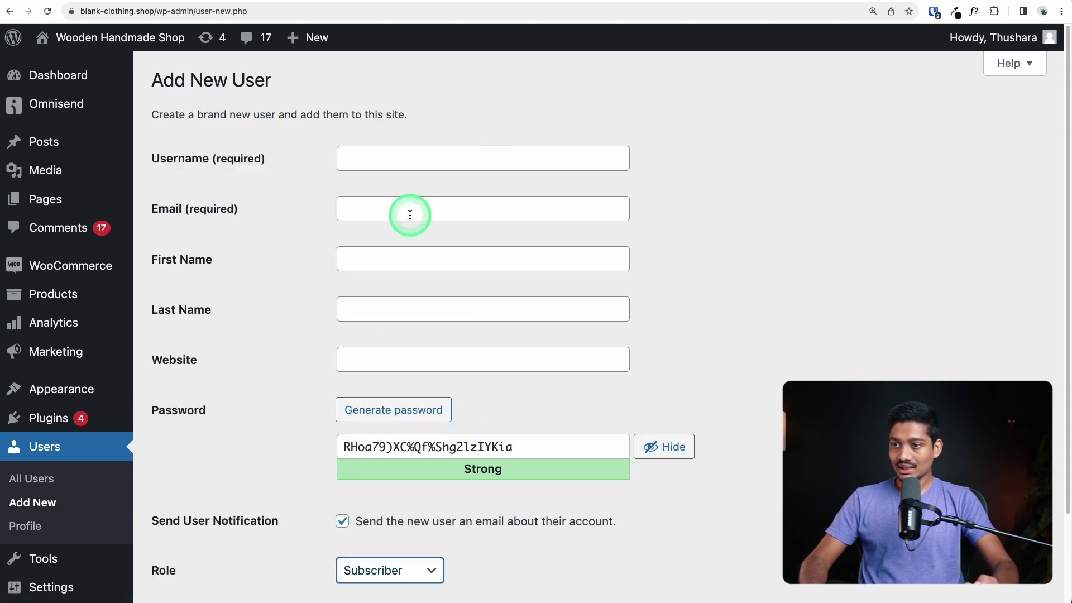
scroll(402, 262, "down", 3)
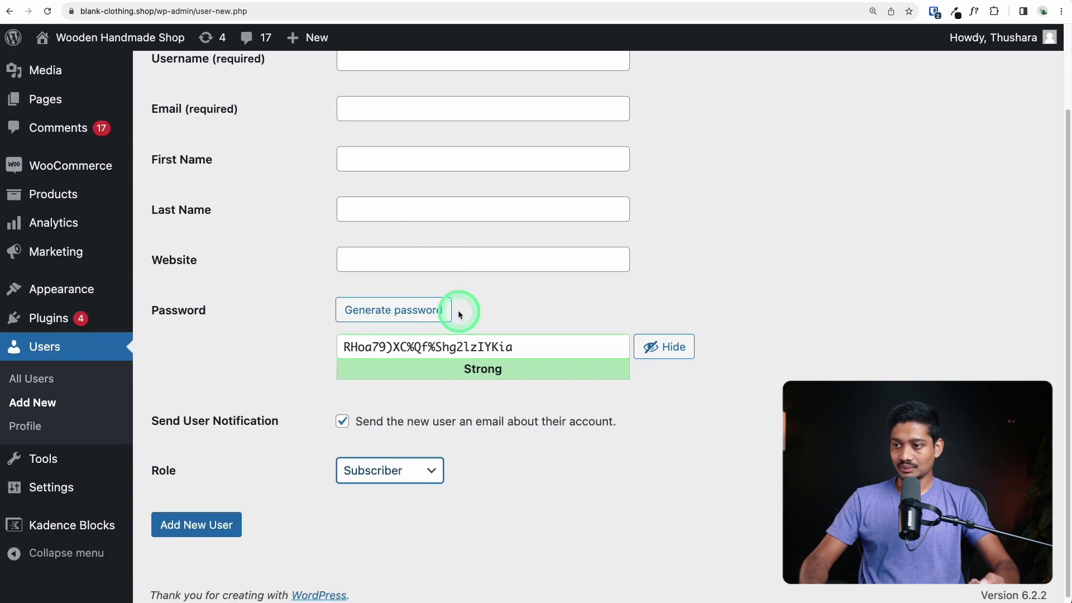
scroll(506, 404, "down", 1)
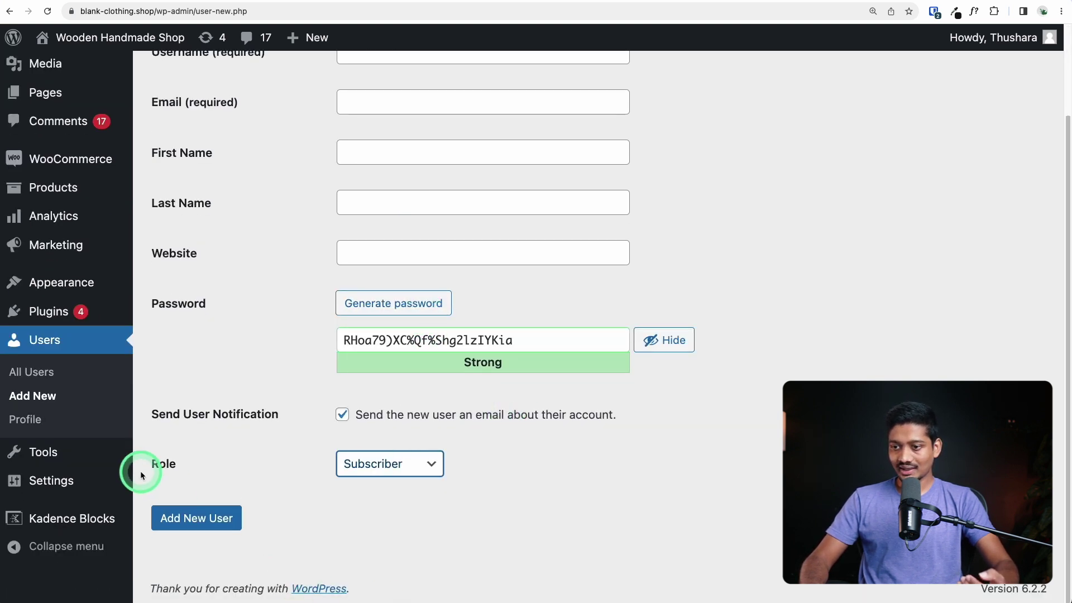
Choose Shop manager as the new user's role and look over the form without submitting it.
left_click(403, 471)
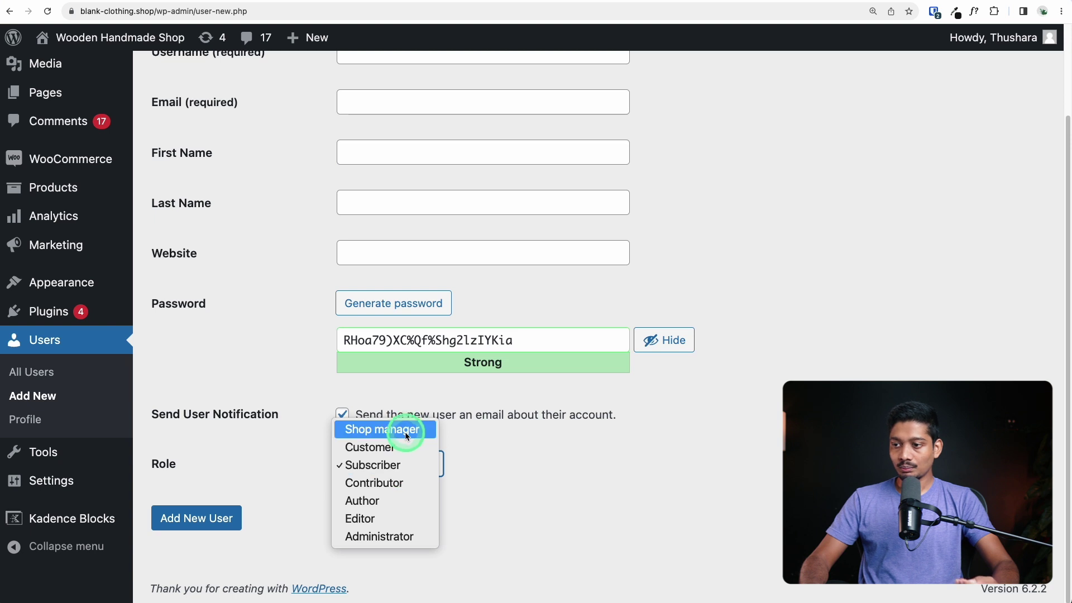
left_click(282, 484)
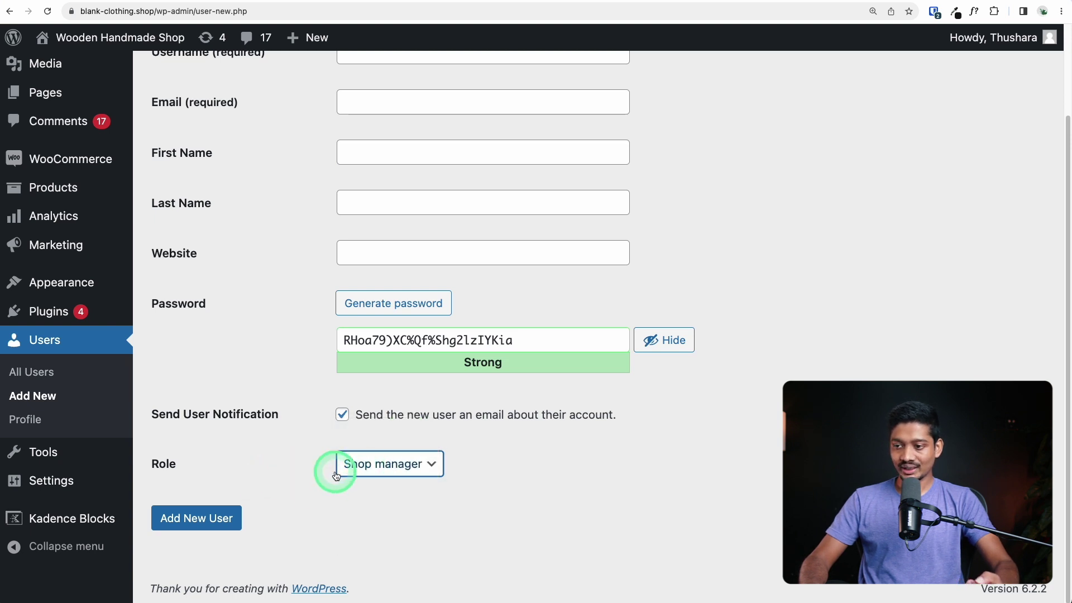
scroll(272, 481, "up", 4)
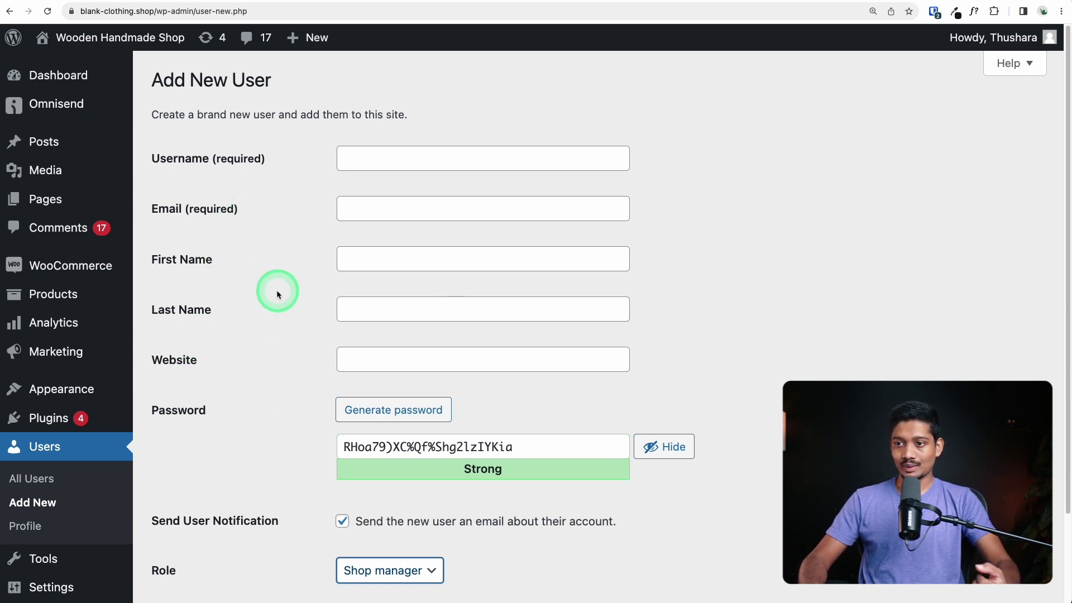
scroll(277, 293, "down", 3)
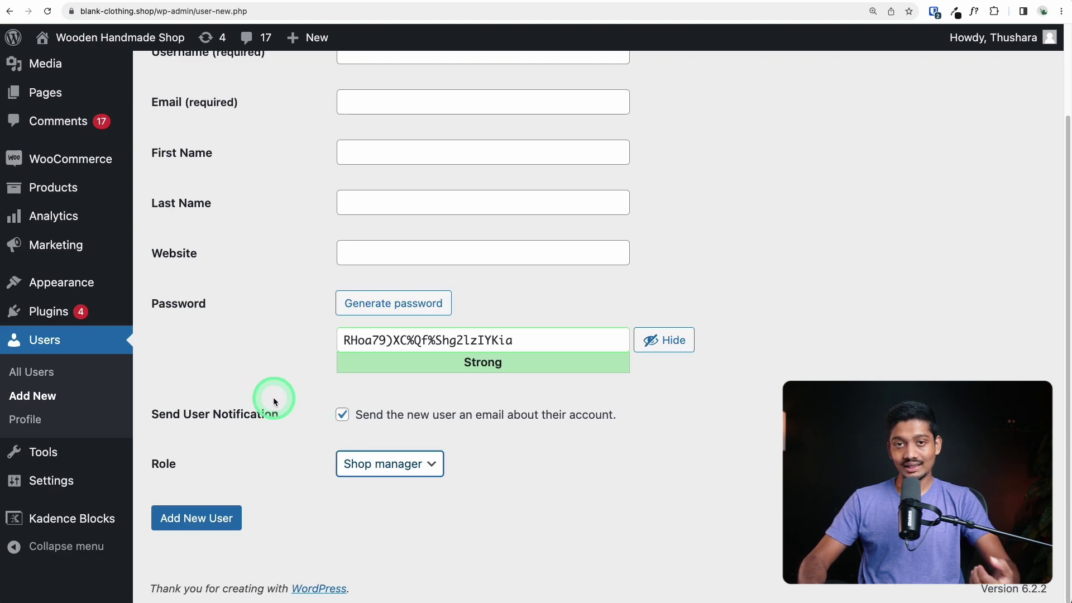
scroll(279, 351, "up", 1)
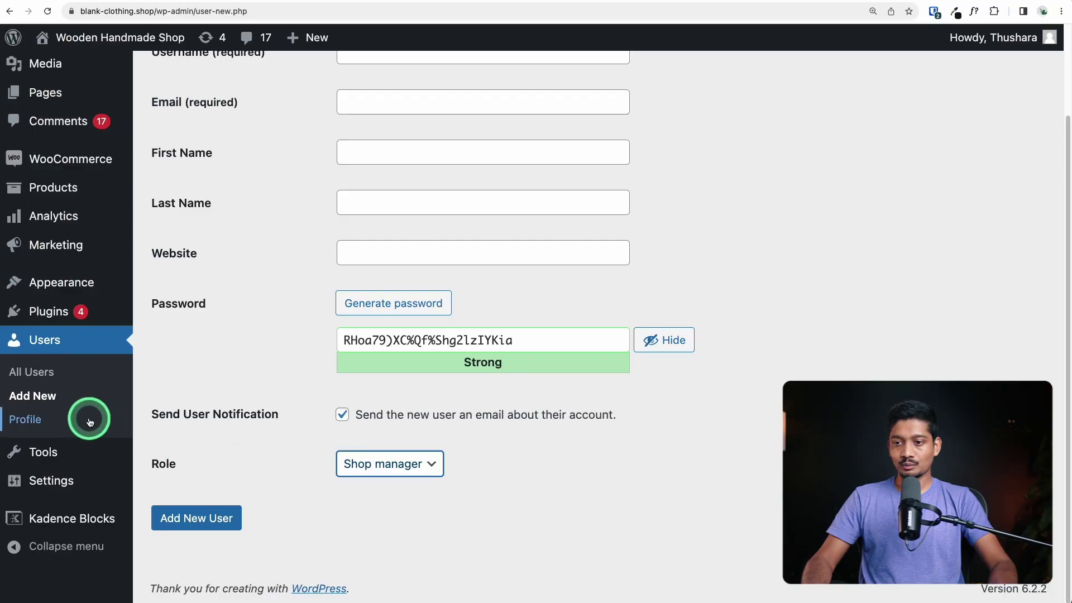
Open the current user's profile page and review its personal options, name, contact and social media fields.
left_click(89, 422)
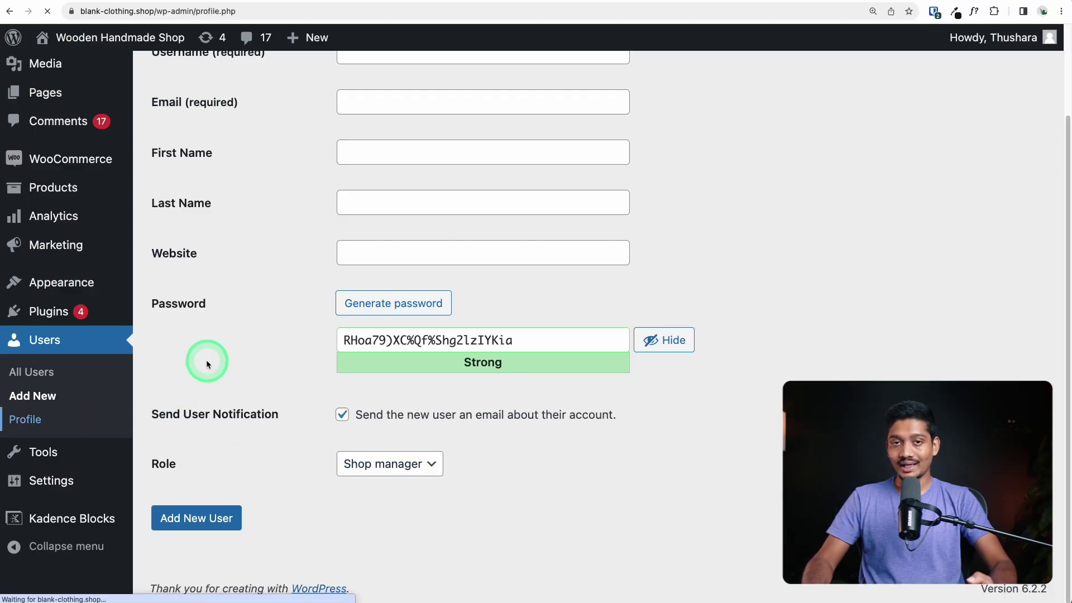
scroll(255, 311, "down", 10)
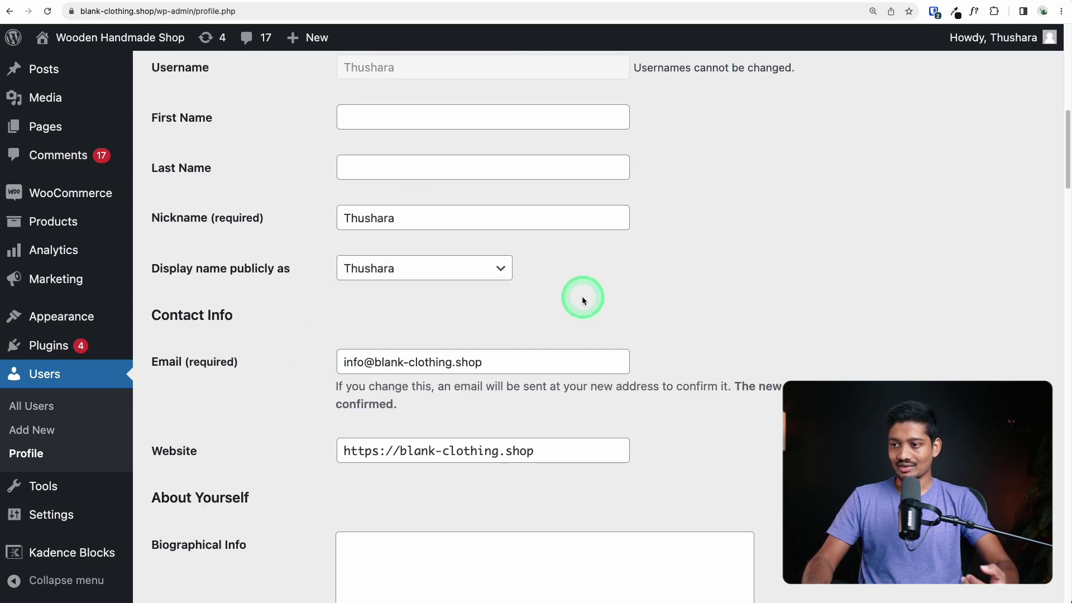
scroll(582, 300, "down", 3)
scroll(638, 289, "down", 15)
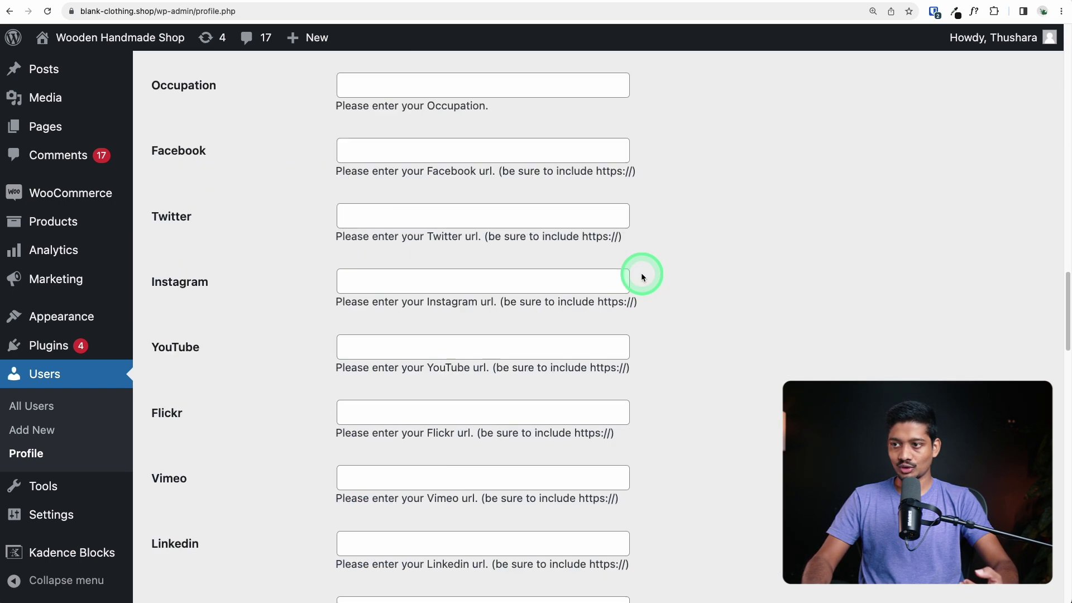
scroll(641, 275, "up", 10)
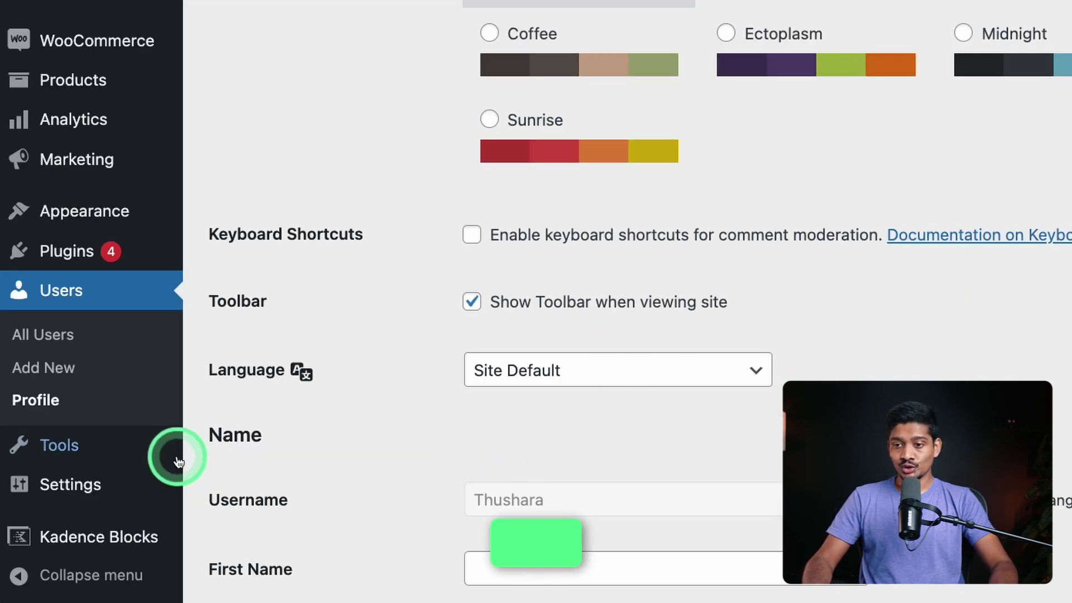
Open the General settings page and review the site title, tagline, site addresses, administration email and membership fields.
mouse_move(40, 558)
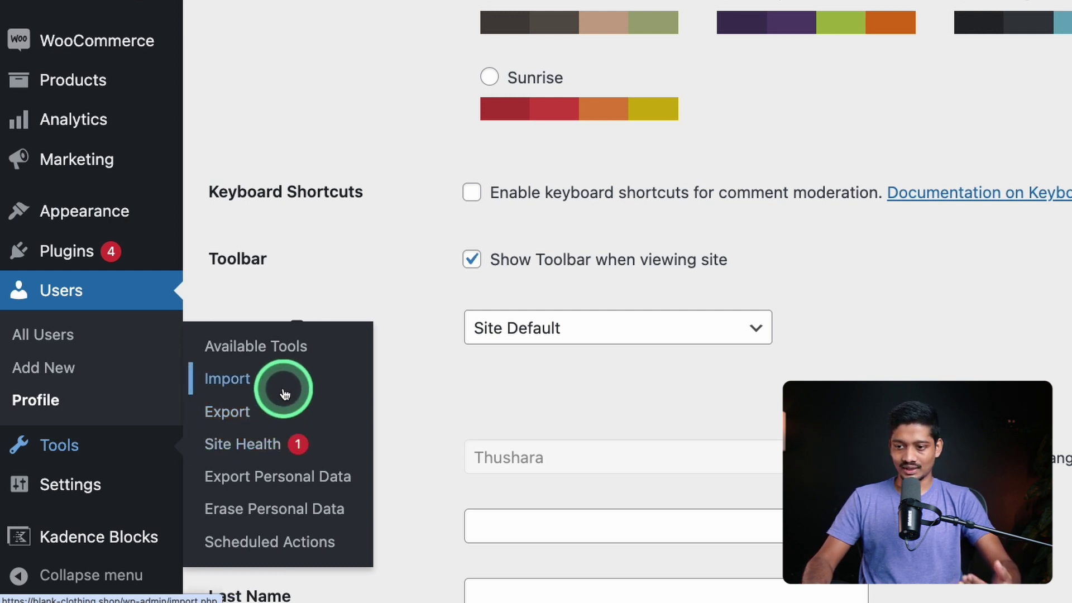
mouse_move(89, 474)
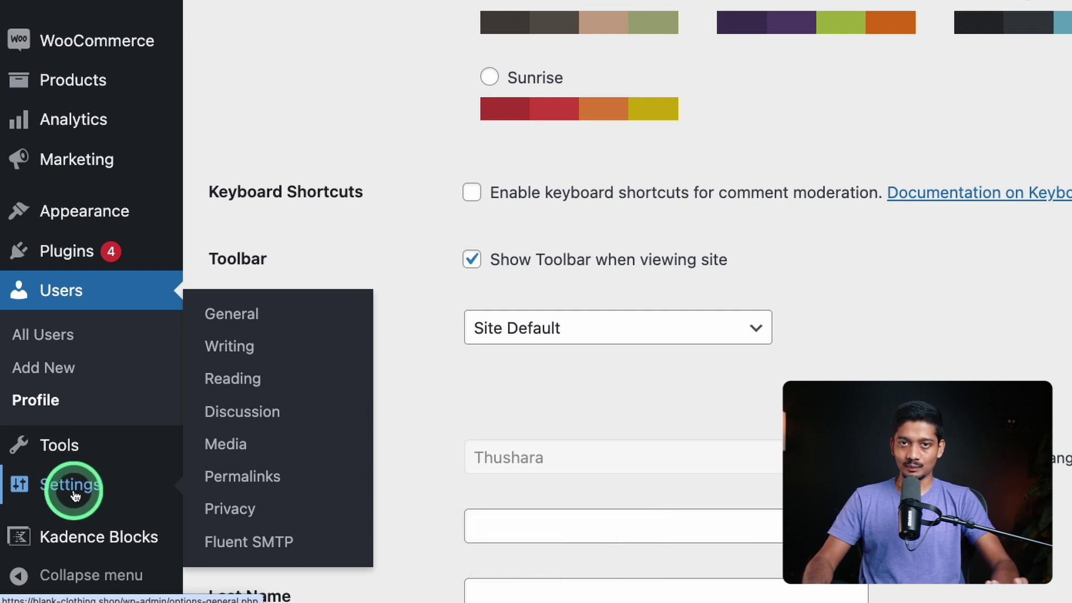
left_click(243, 317)
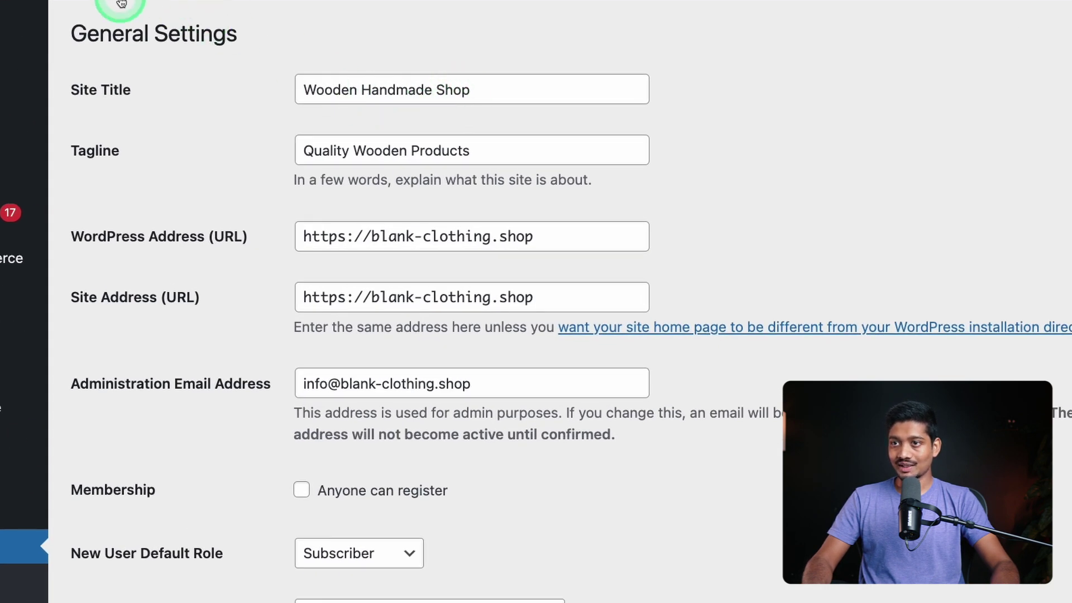
mouse_move(21, 22)
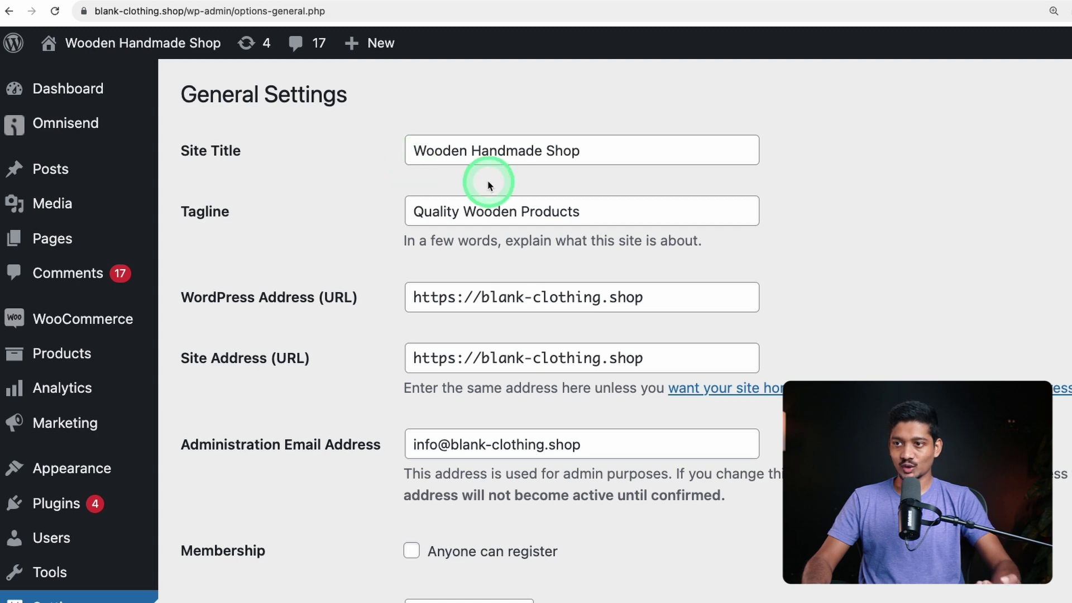
triple_click(594, 149)
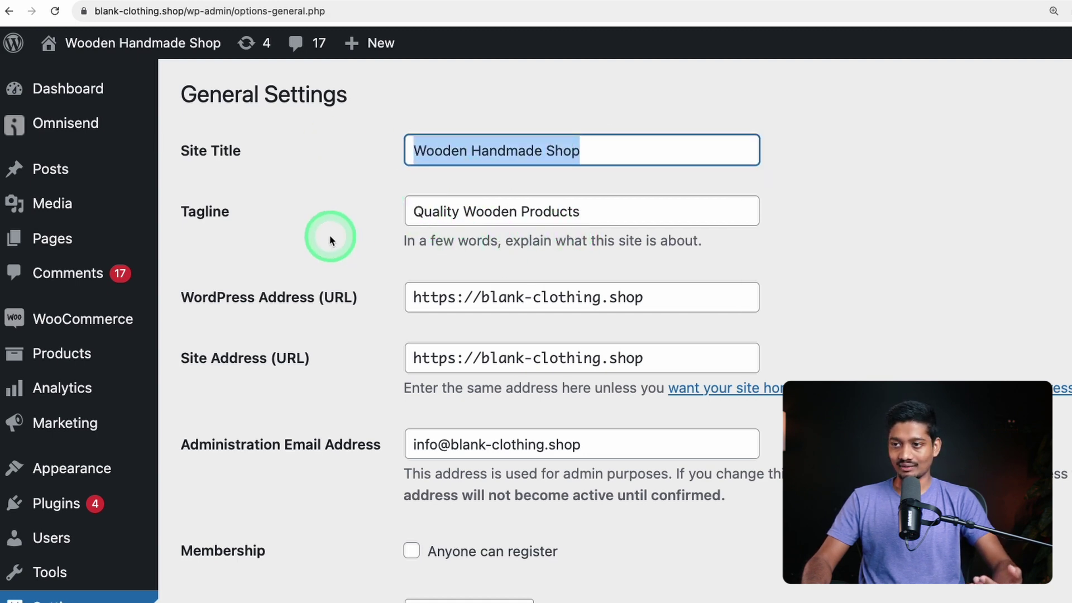
scroll(307, 224, "down", 2)
scroll(478, 232, "down", 1)
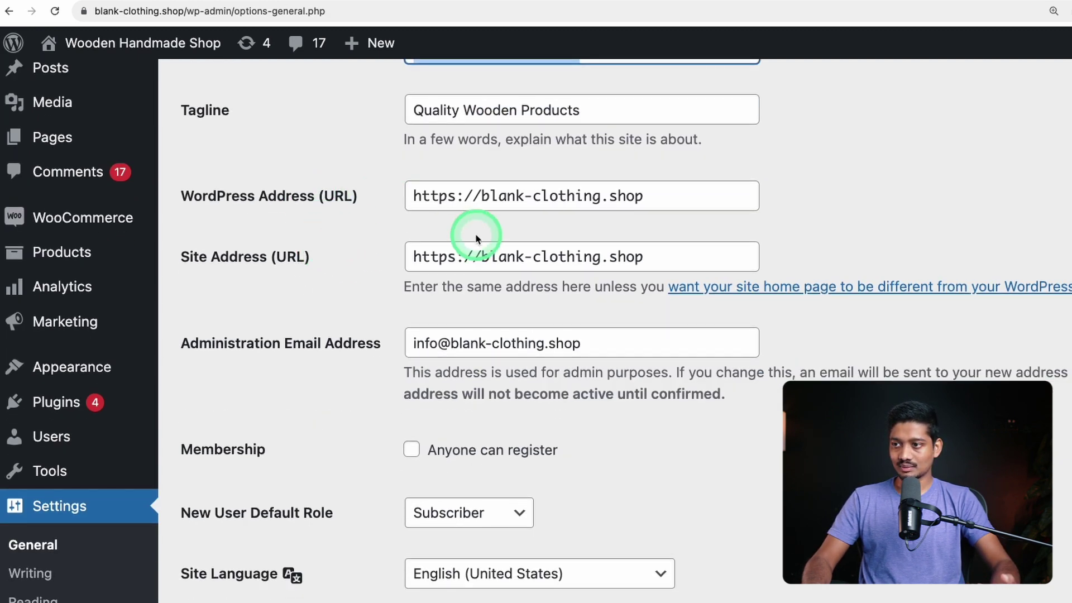
scroll(733, 198, "down", 2)
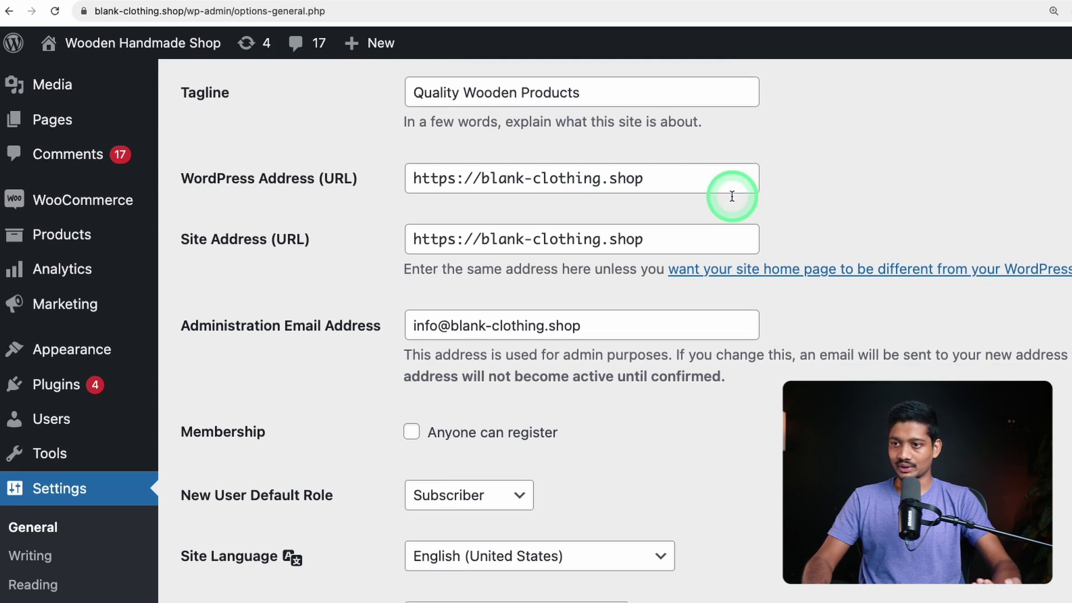
scroll(642, 263, "up", 1)
scroll(635, 365, "down", 4)
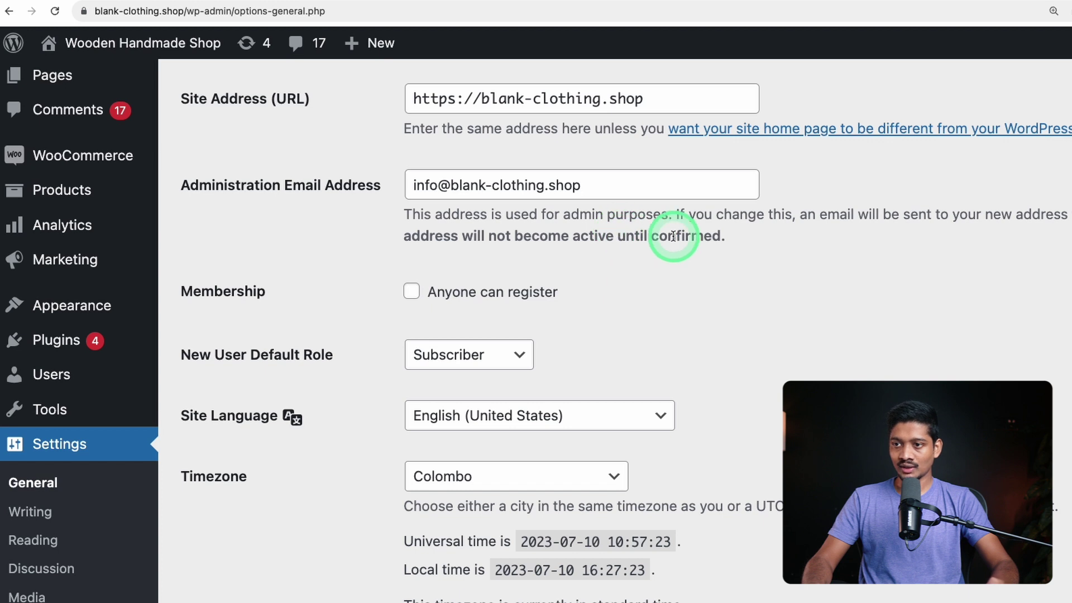
scroll(310, 269, "down", 1)
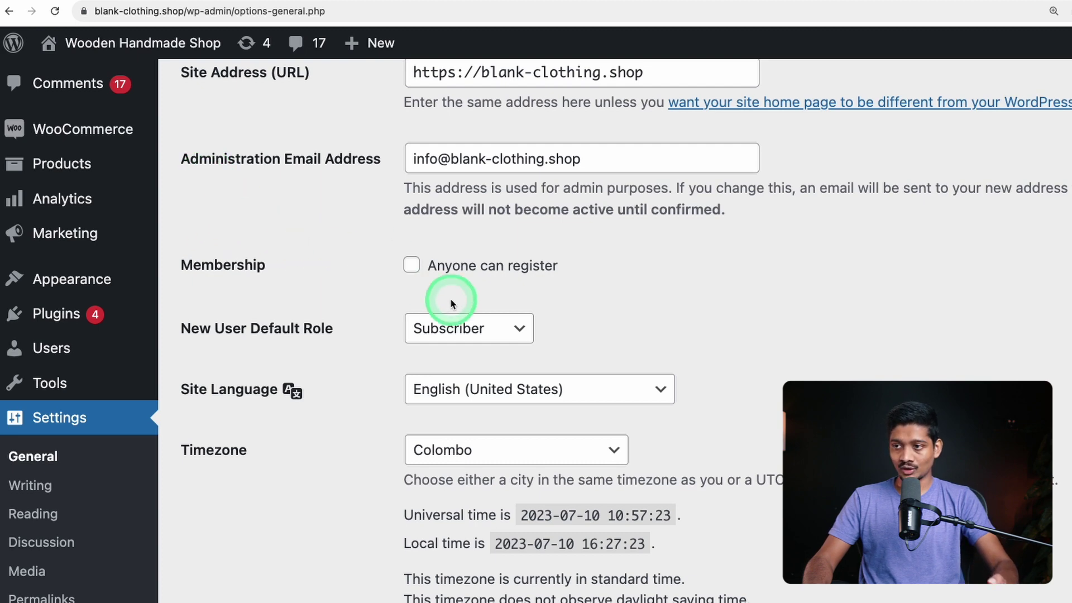
Turn Anyone can register on and off again, and view the New User Default Role choices, keeping Subscriber.
left_click(412, 267)
left_click(412, 267)
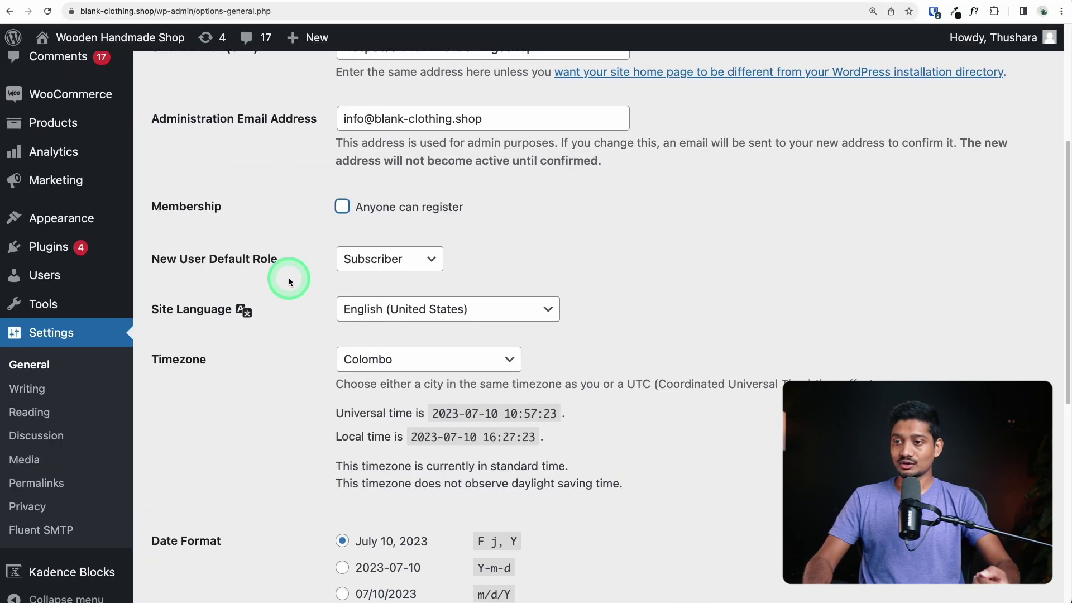
scroll(288, 279, "down", 1)
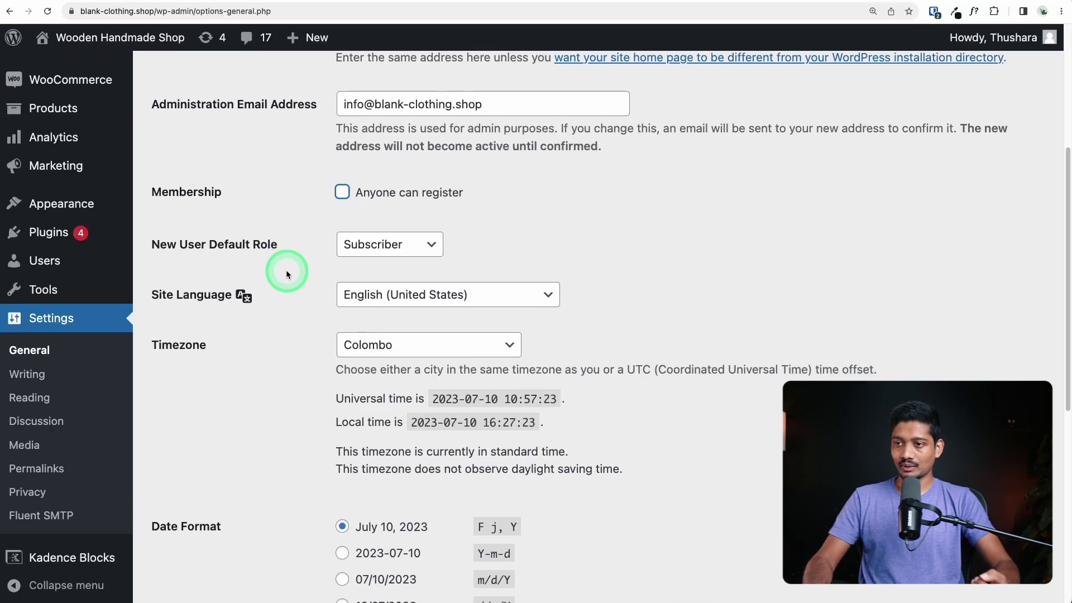
left_click(392, 225)
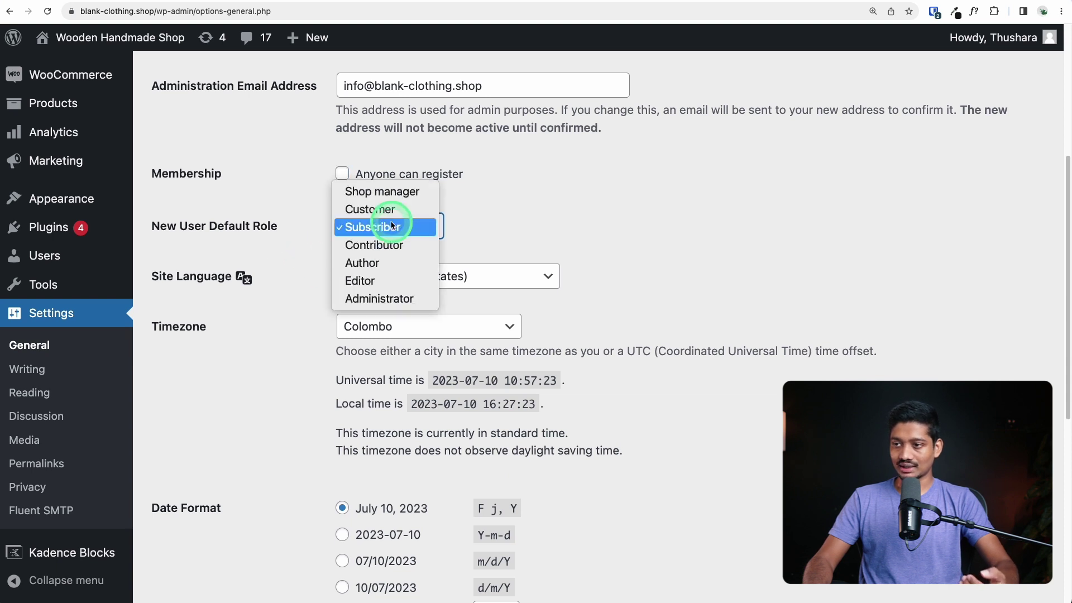
left_click(392, 226)
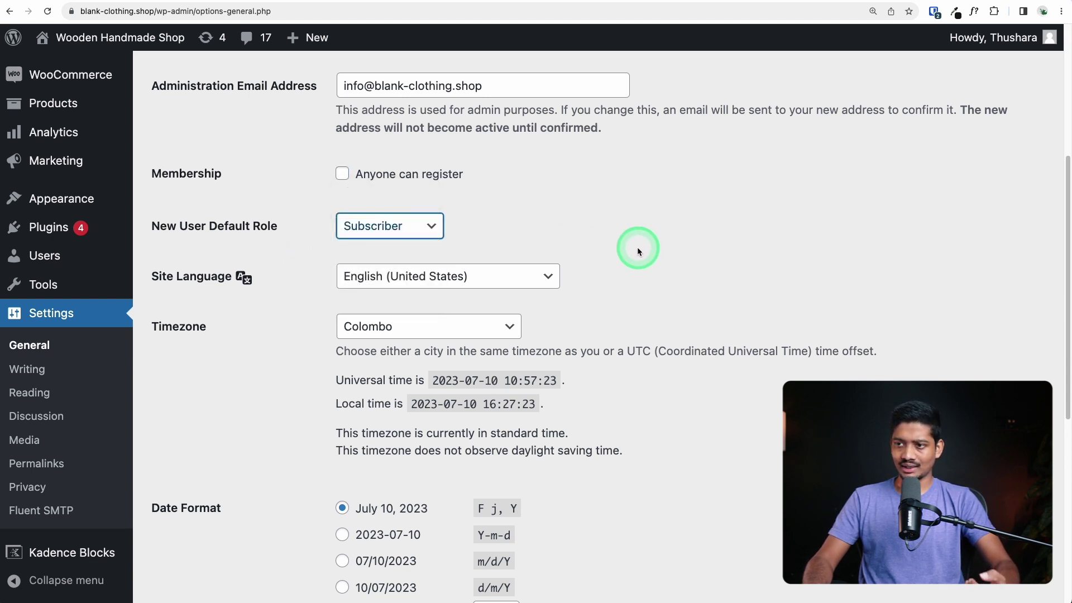
Browse the available timezones without changing the selection, and review the date format, time format and week start options.
scroll(679, 256, "down", 4)
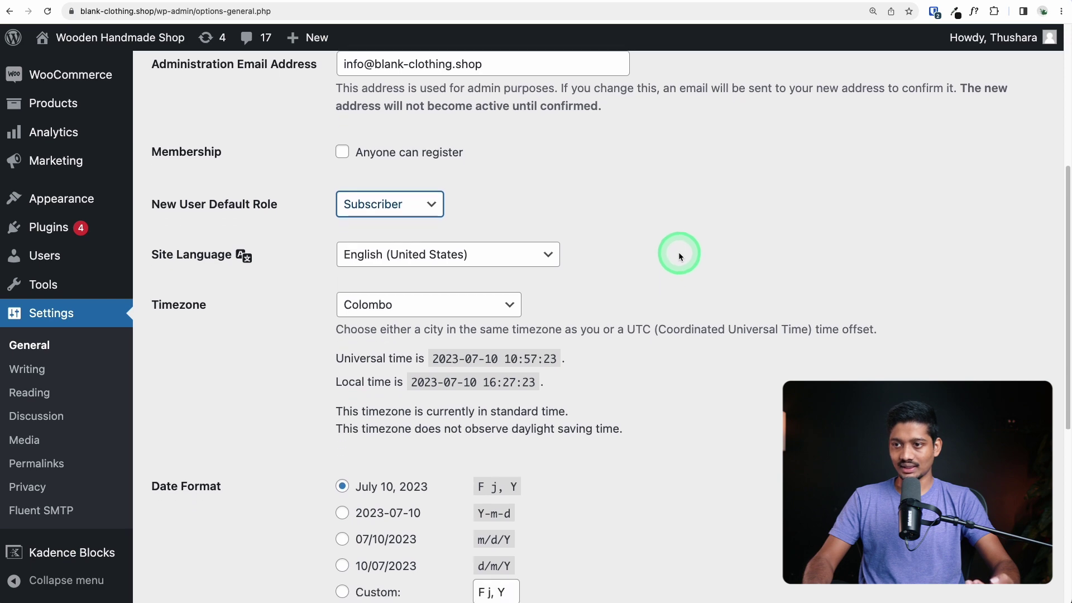
scroll(284, 275, "down", 2)
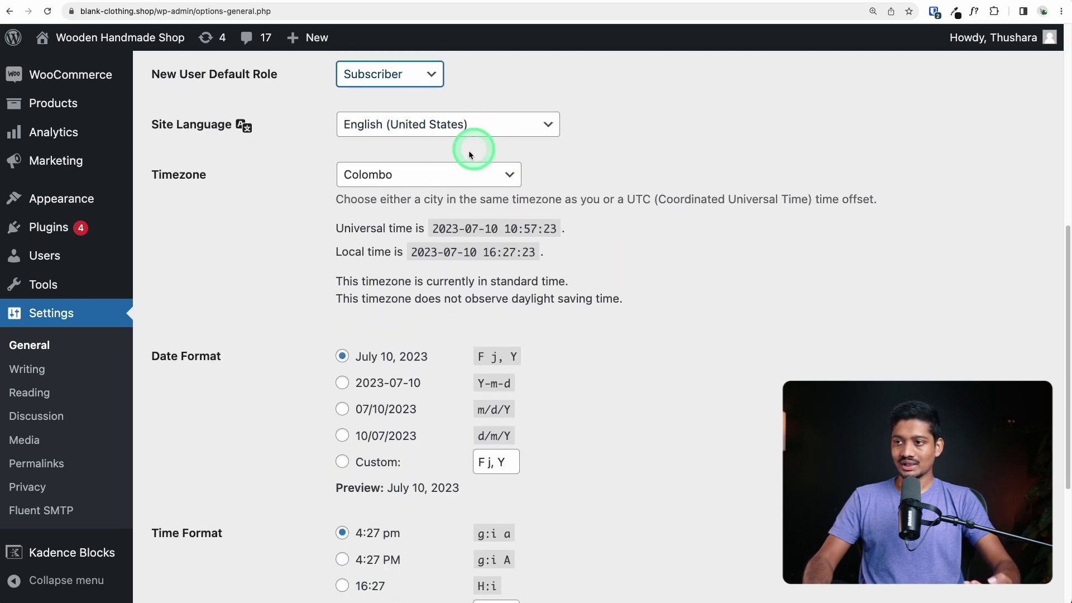
left_click(430, 174)
scroll(429, 189, "up", 15)
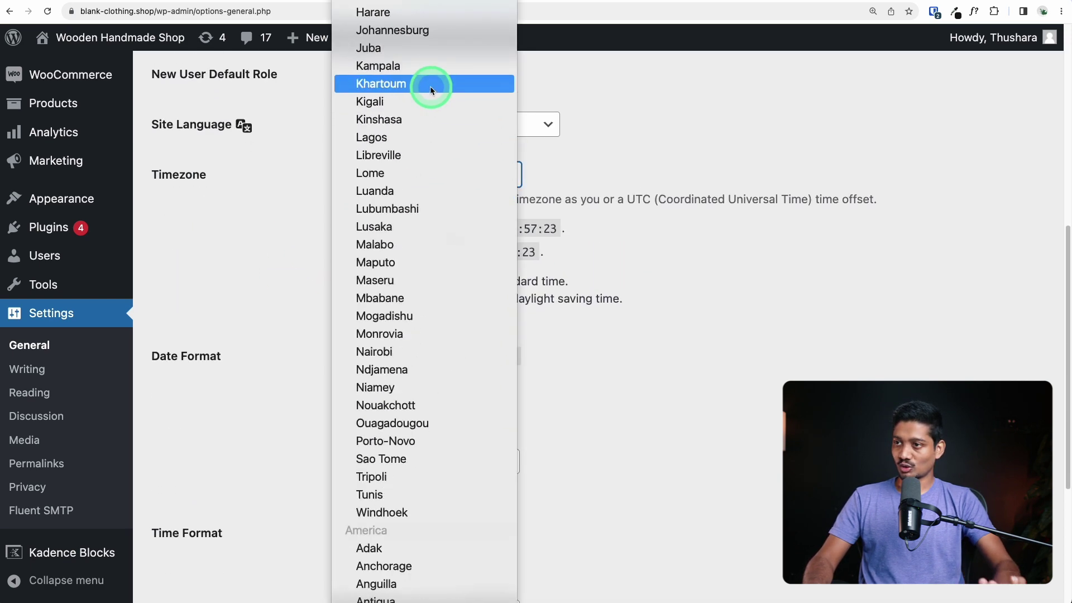
scroll(430, 98, "down", 15)
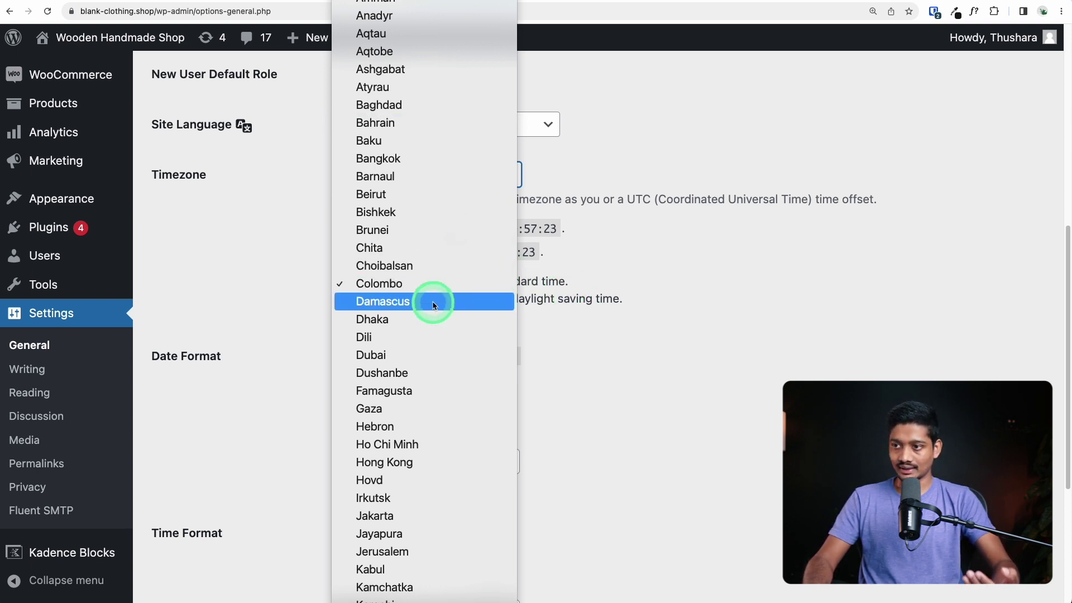
left_click(696, 288)
scroll(598, 337, "down", 3)
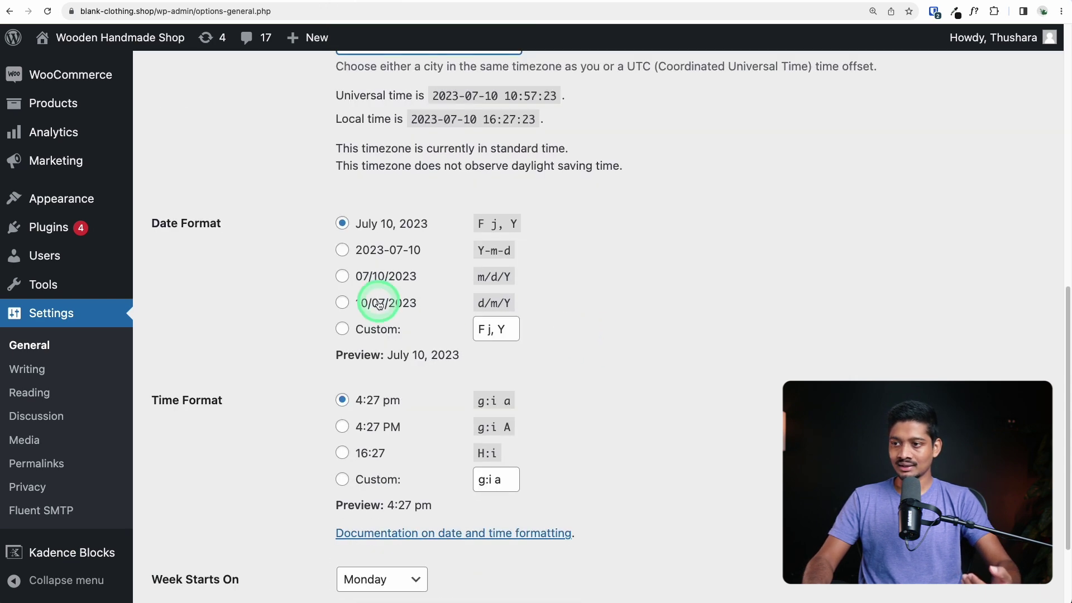
scroll(374, 265, "down", 2)
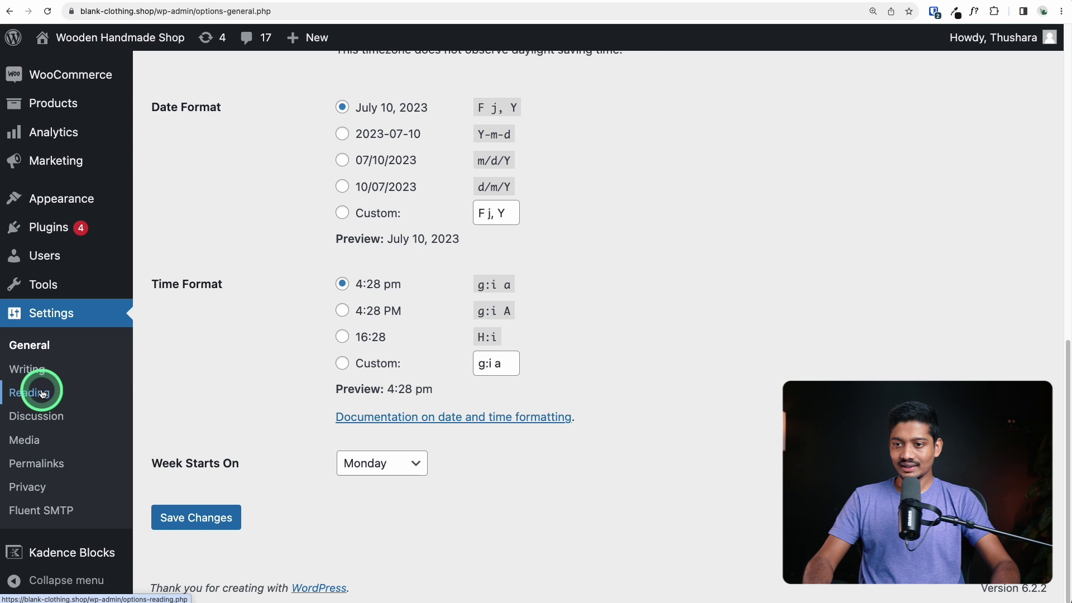
Open the Reading settings on the shop site and on the local wpstutorial.com site.
left_click(35, 390)
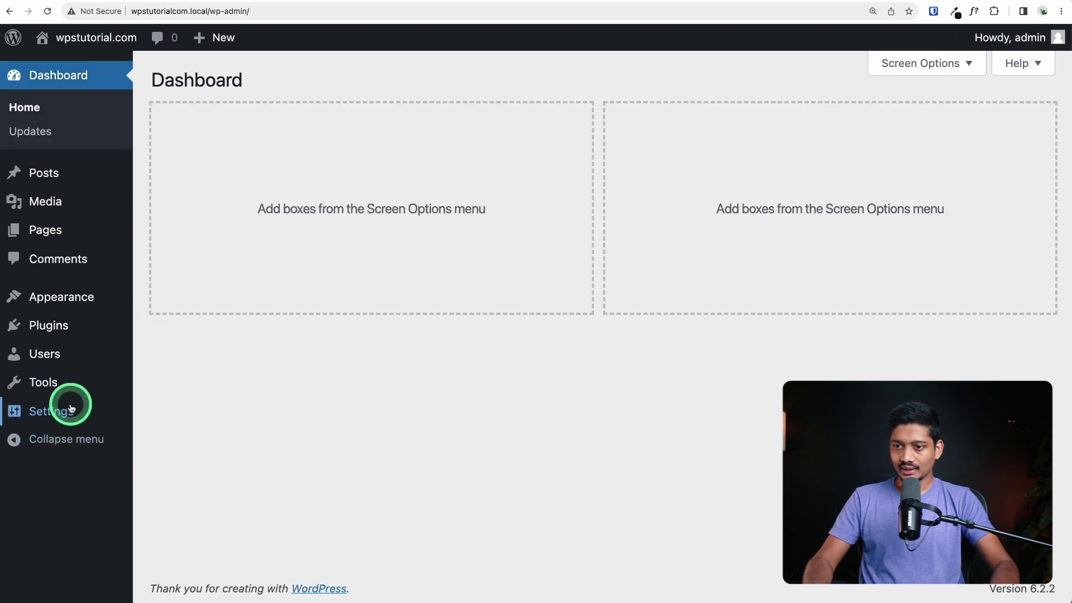
mouse_move(72, 409)
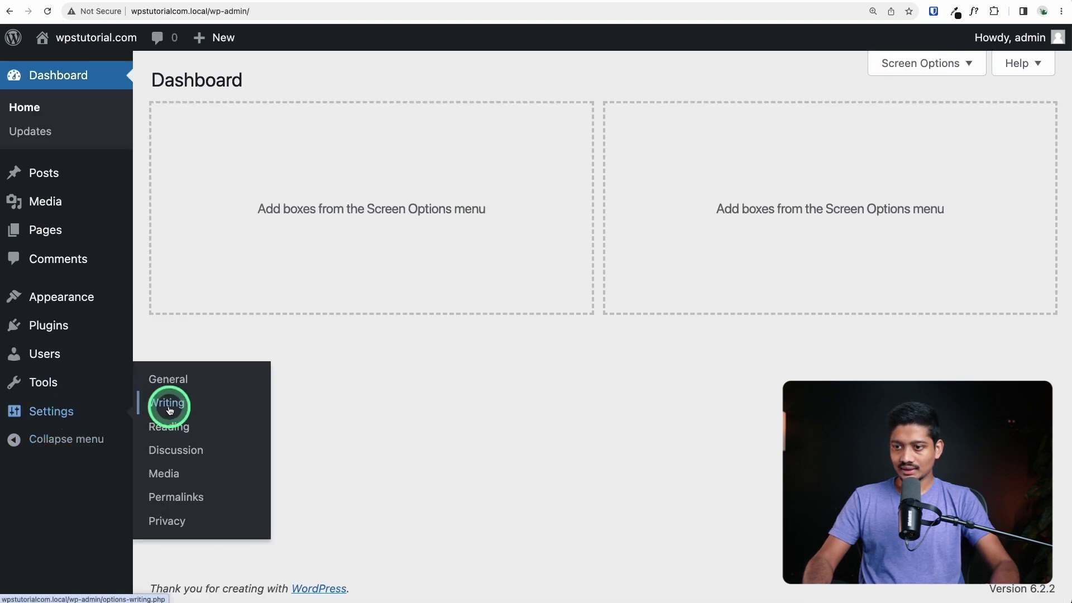
left_click(165, 422)
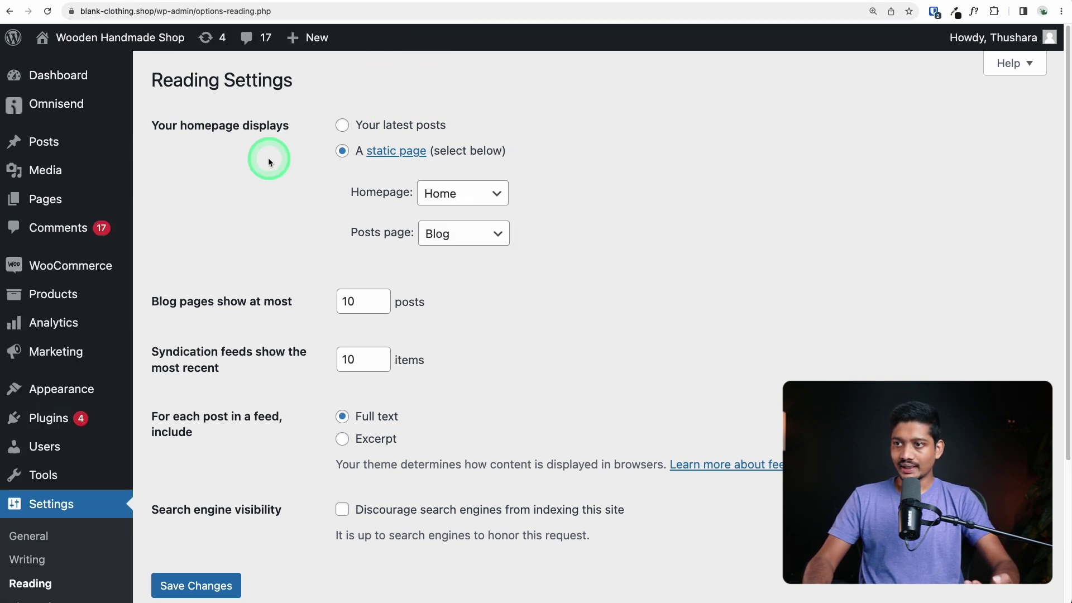
View the pages available as the static homepage, keep Home selected, and review the posts page setting.
left_click(471, 194)
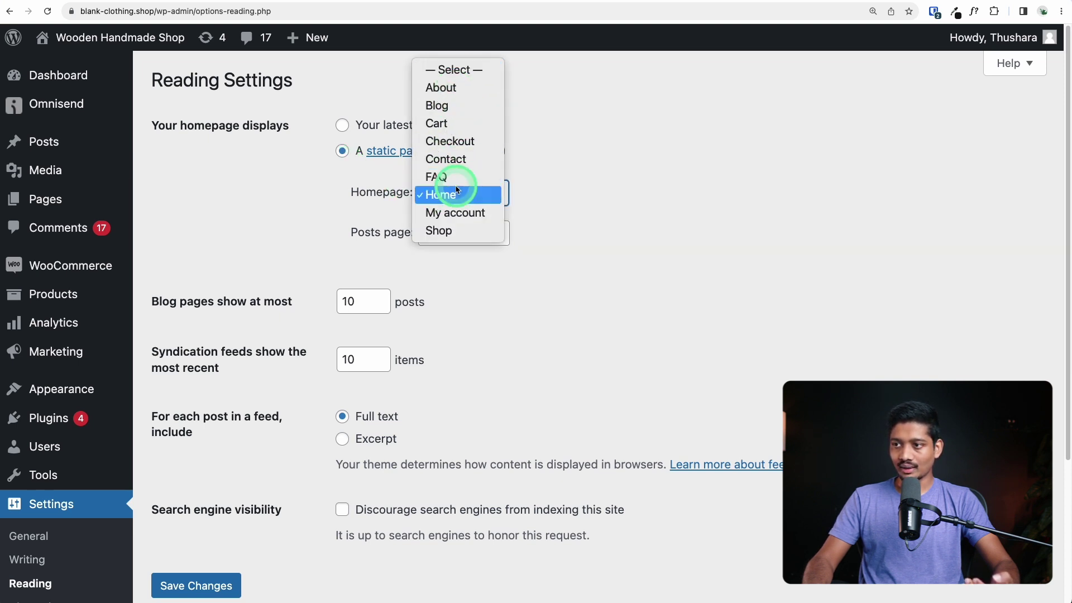
left_click(453, 195)
scroll(586, 224, "down", 1)
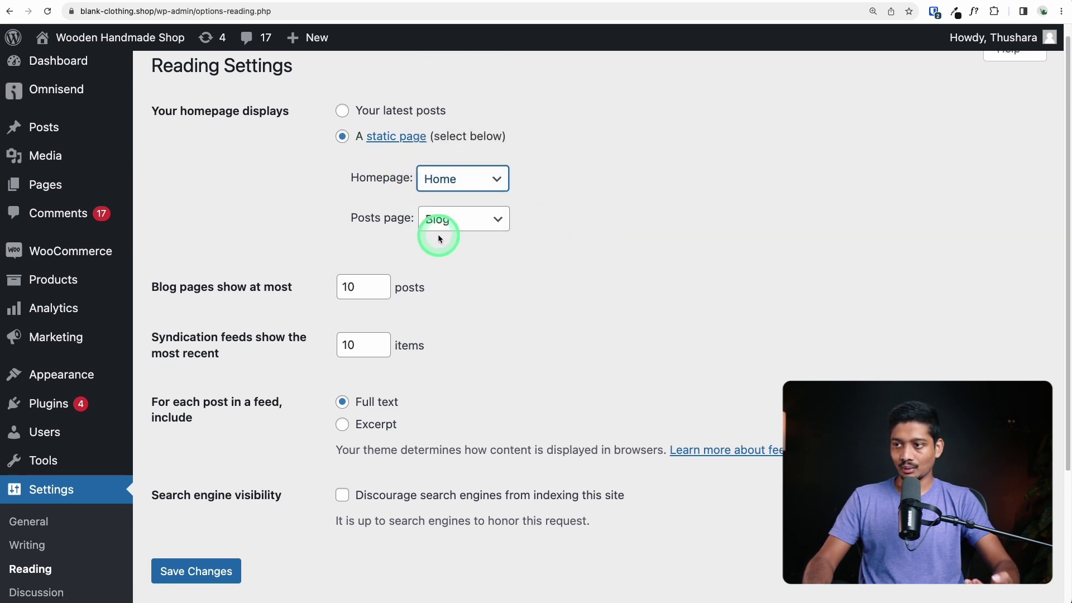
scroll(526, 305, "up", 1)
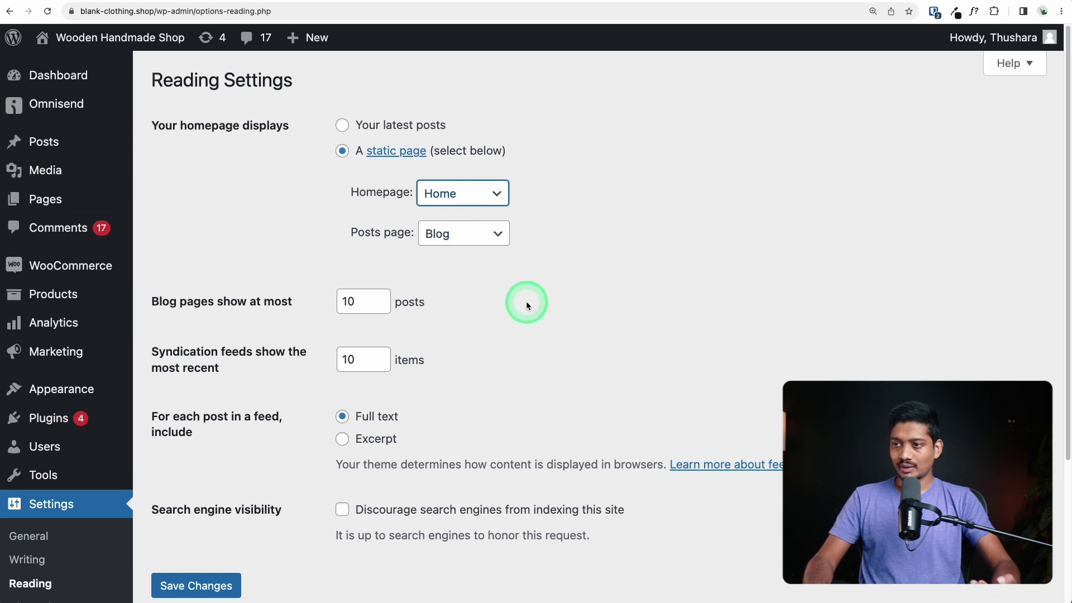
Turn on Discourage search engines from indexing this site under search engine visibility, and turn it off again.
scroll(523, 307, "down", 5)
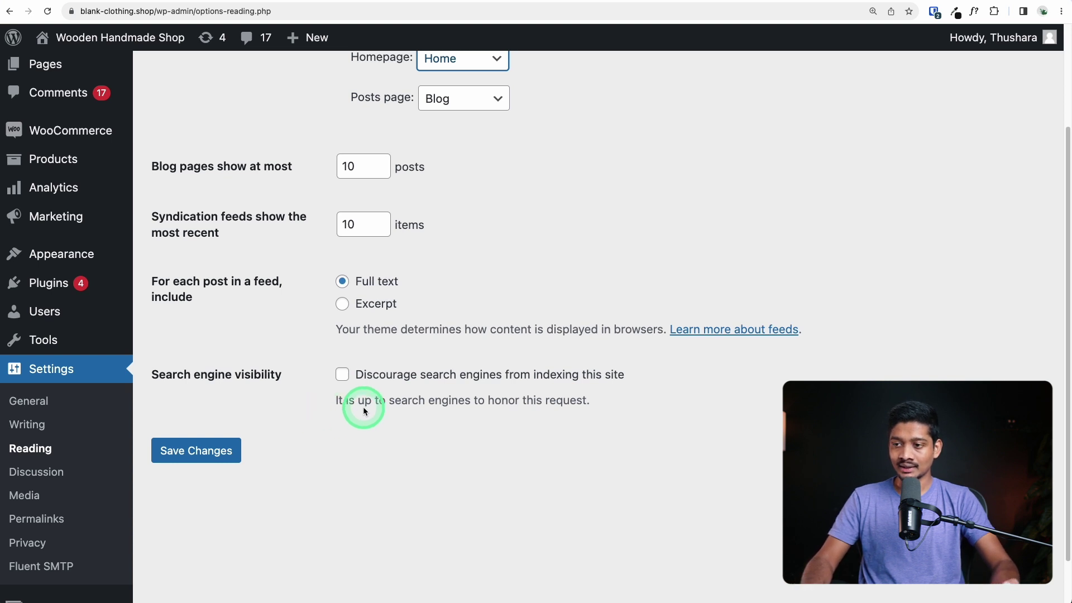
left_click(343, 375)
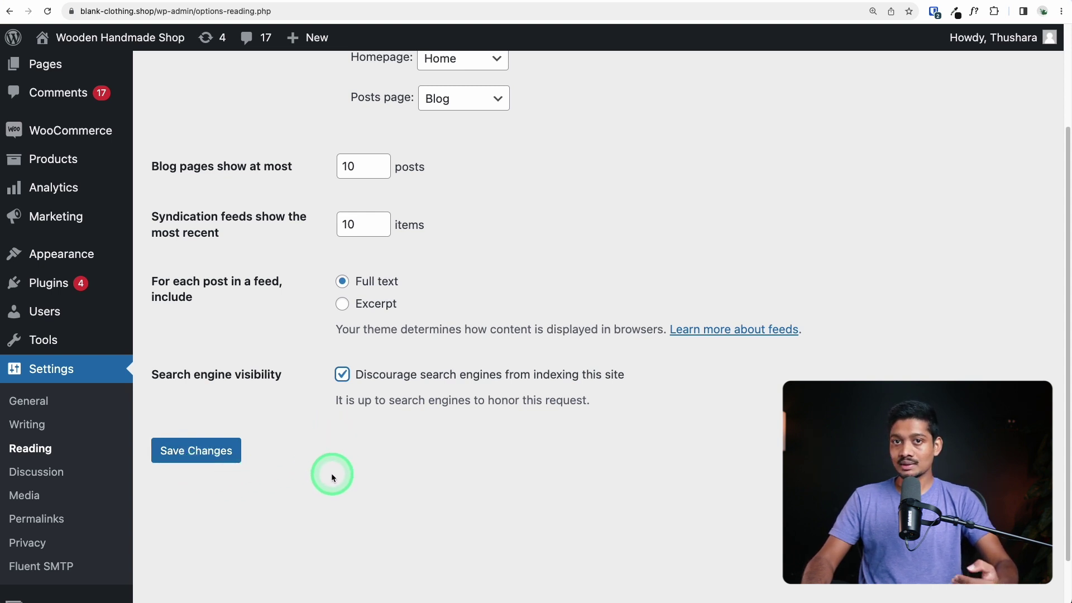
left_click(342, 374)
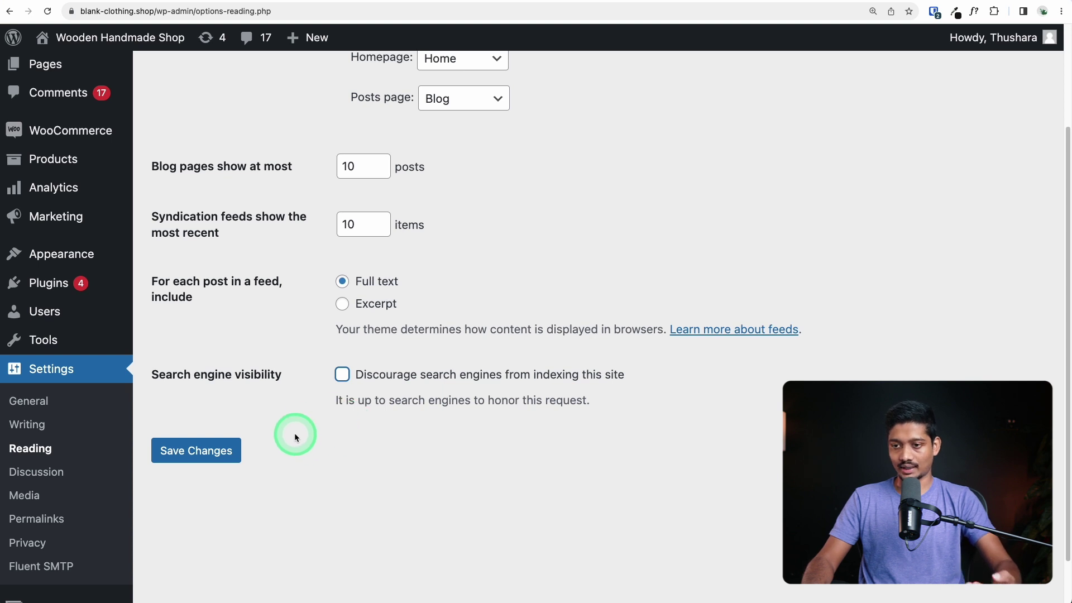
Open the Permalinks settings and review the available permalink structures and further options.
scroll(279, 441, "down", 2)
left_click(60, 464)
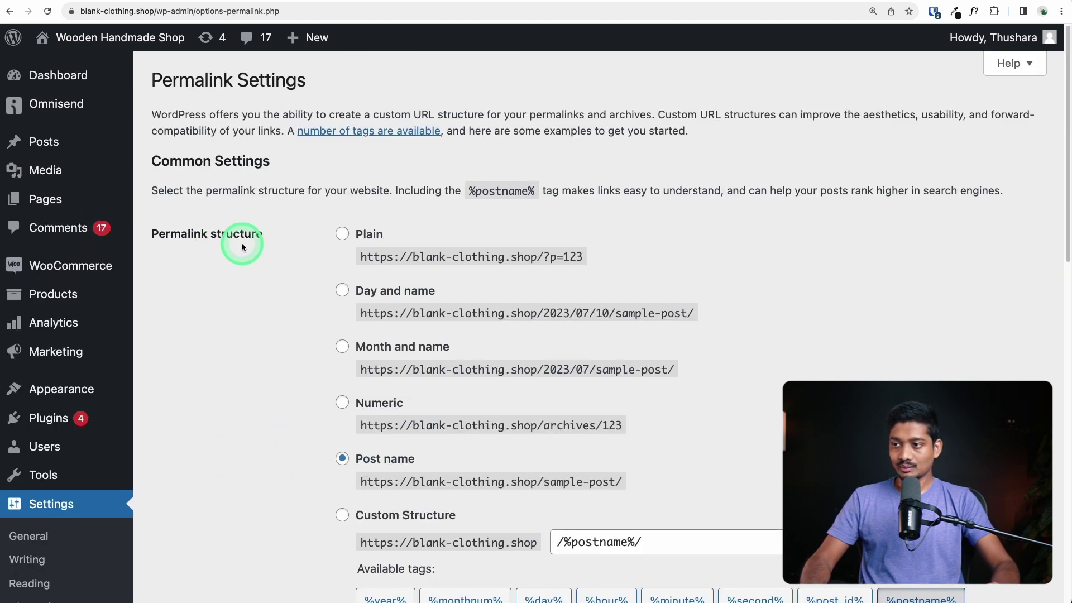
scroll(241, 246, "down", 2)
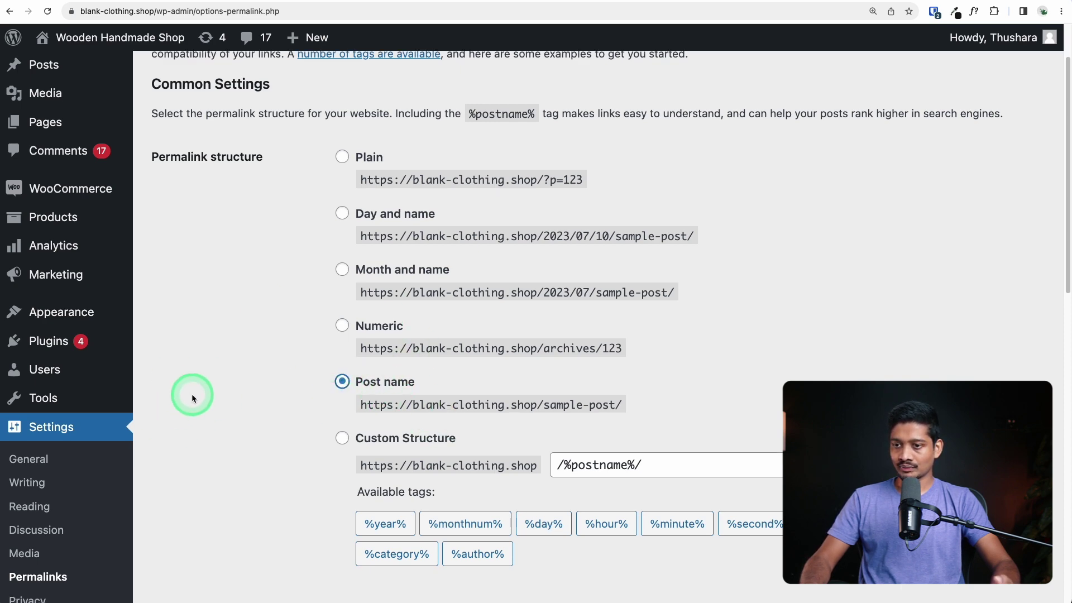
scroll(262, 385, "down", 5)
scroll(266, 417, "up", 5)
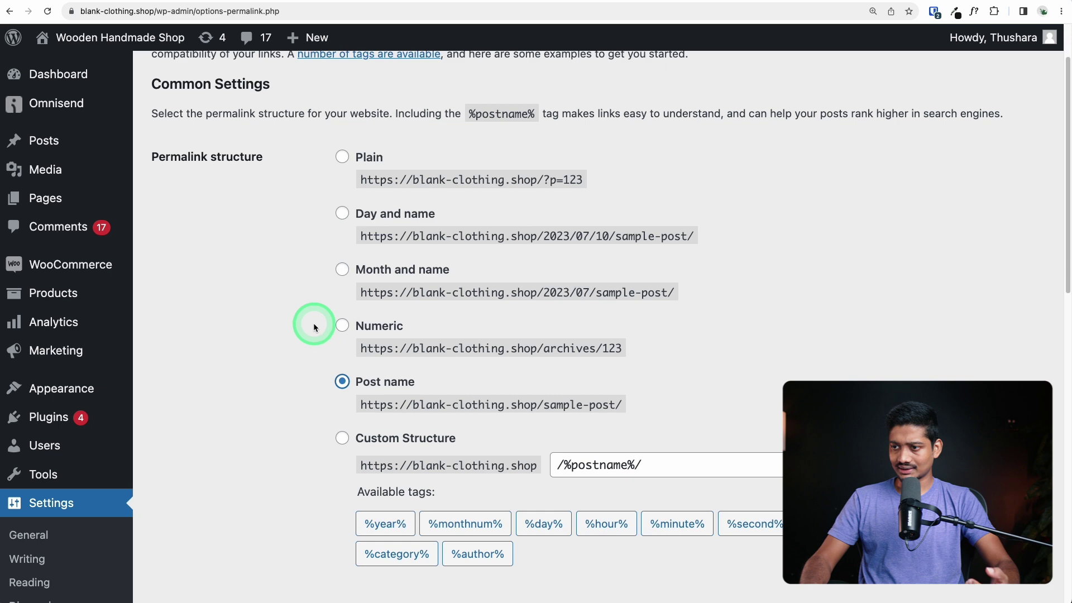
Save Day and name as the permalink structure, reload the Instagram blog post to check its URL, and return to the permalink settings.
left_click(341, 213)
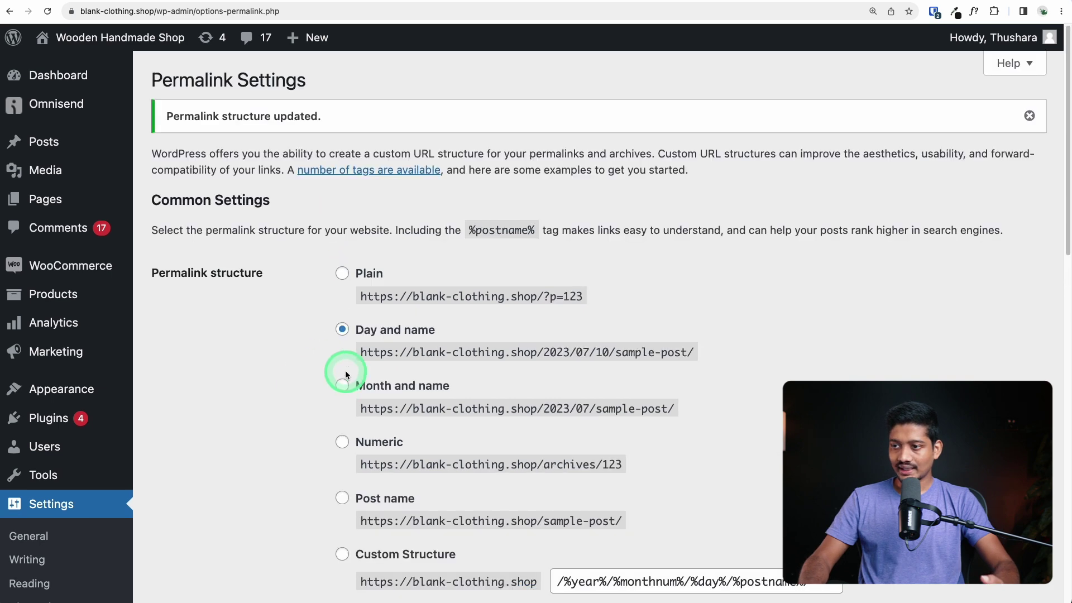
scroll(347, 371, "down", 12)
scroll(332, 361, "down", 7)
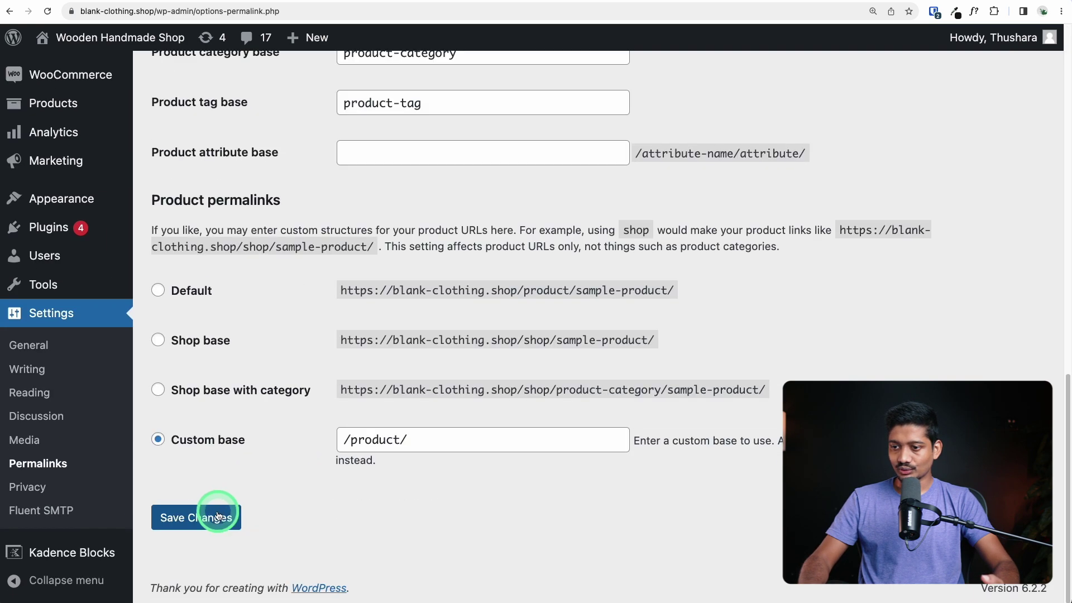
left_click(215, 514)
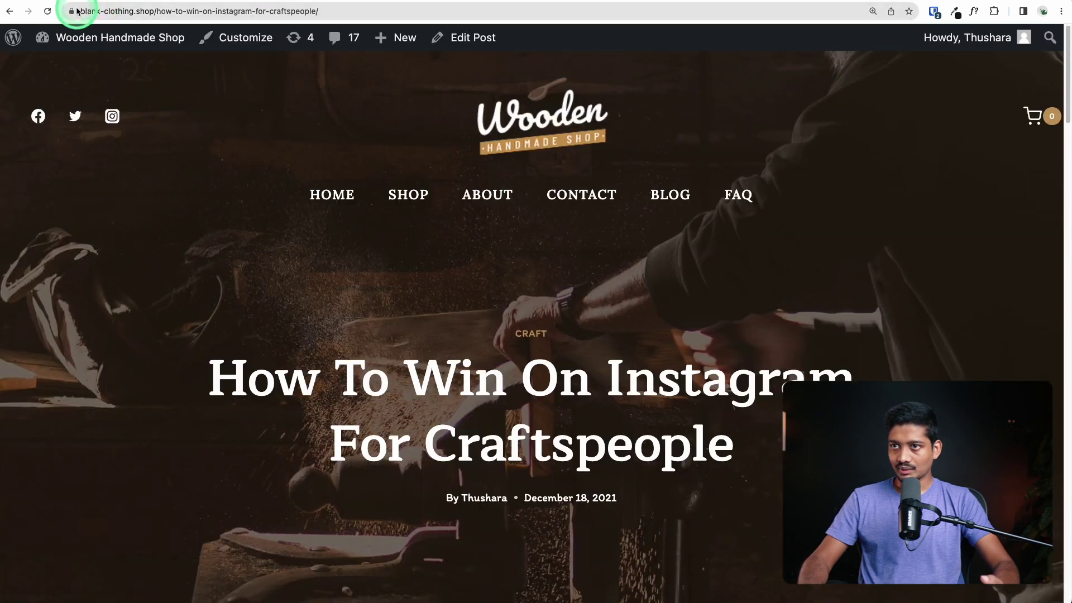
left_click(47, 11)
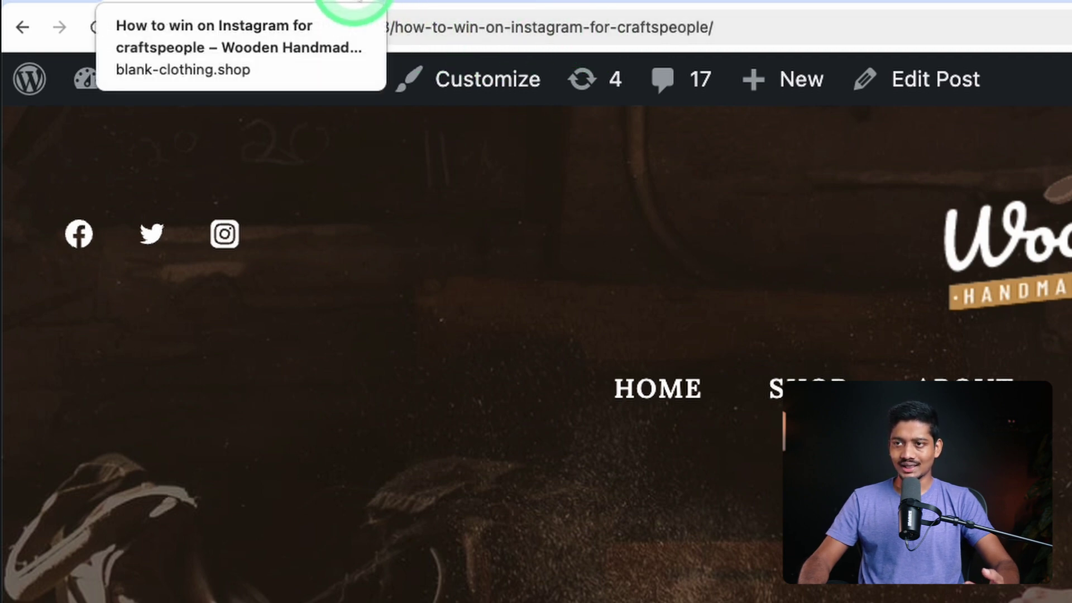
left_click(353, 3)
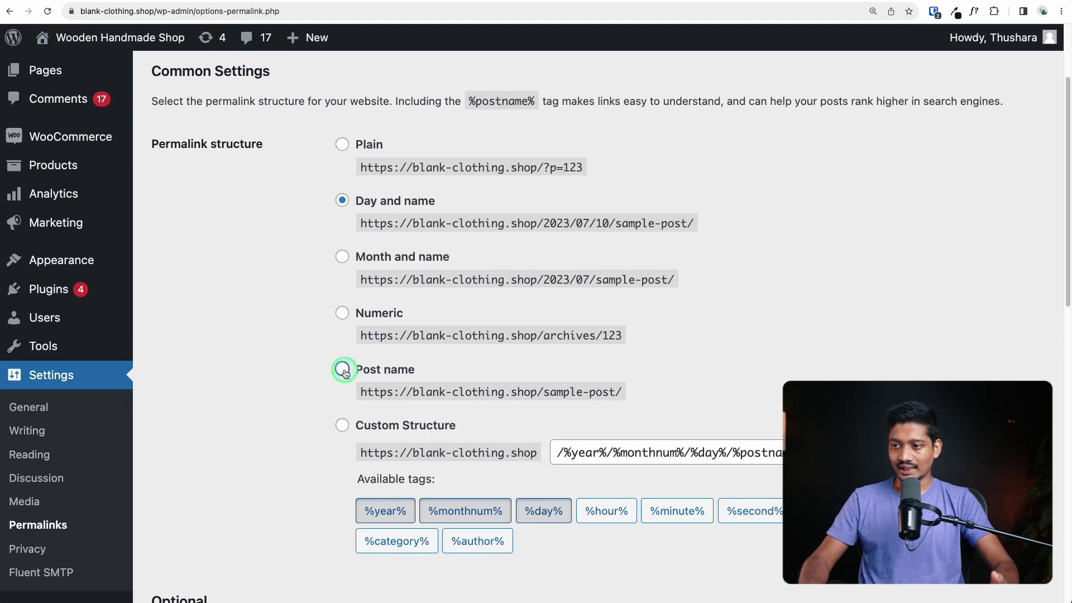
Set the permalink structure back to Post name.
left_click(343, 370)
scroll(252, 431, "down", 15)
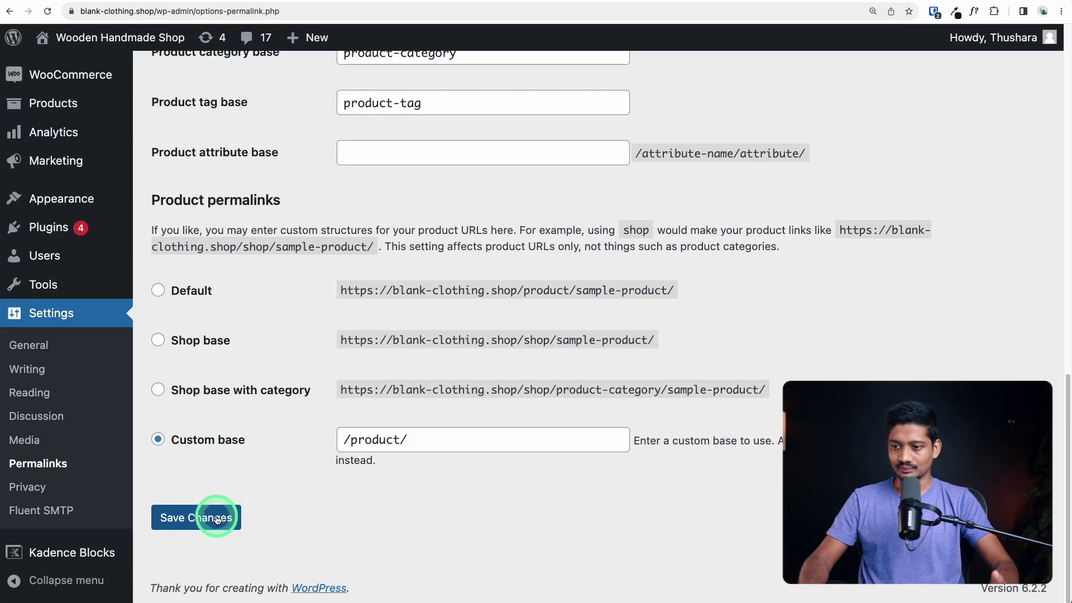